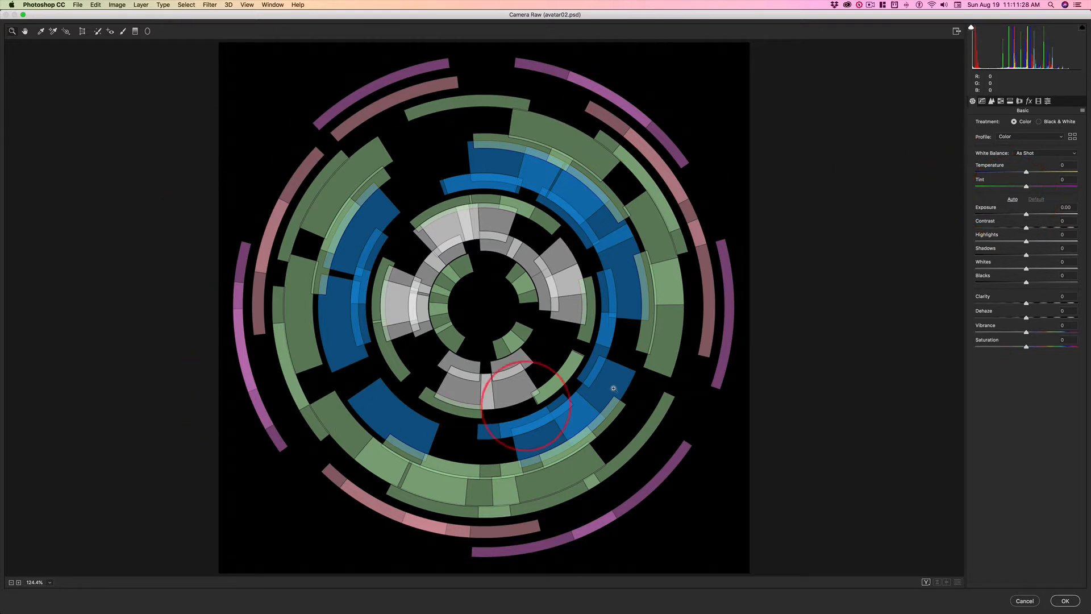
Step: Apply automatic tone adjustments to the circular artwork and compare them with the default settings
{"action": "left_click", "coordinate": [1013, 200]}
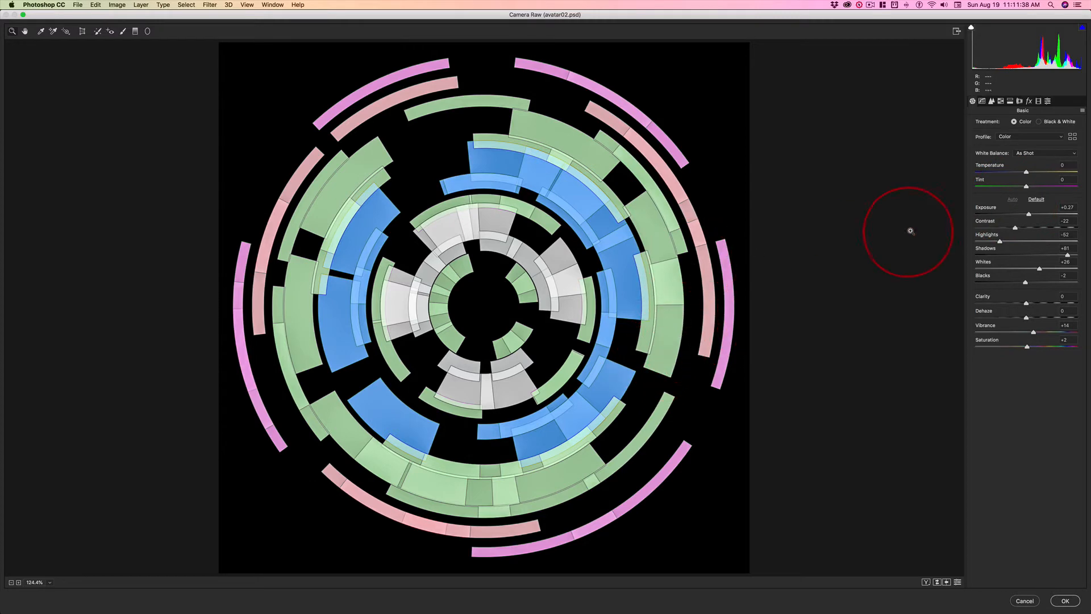
{"action": "key", "text": "super+r"}
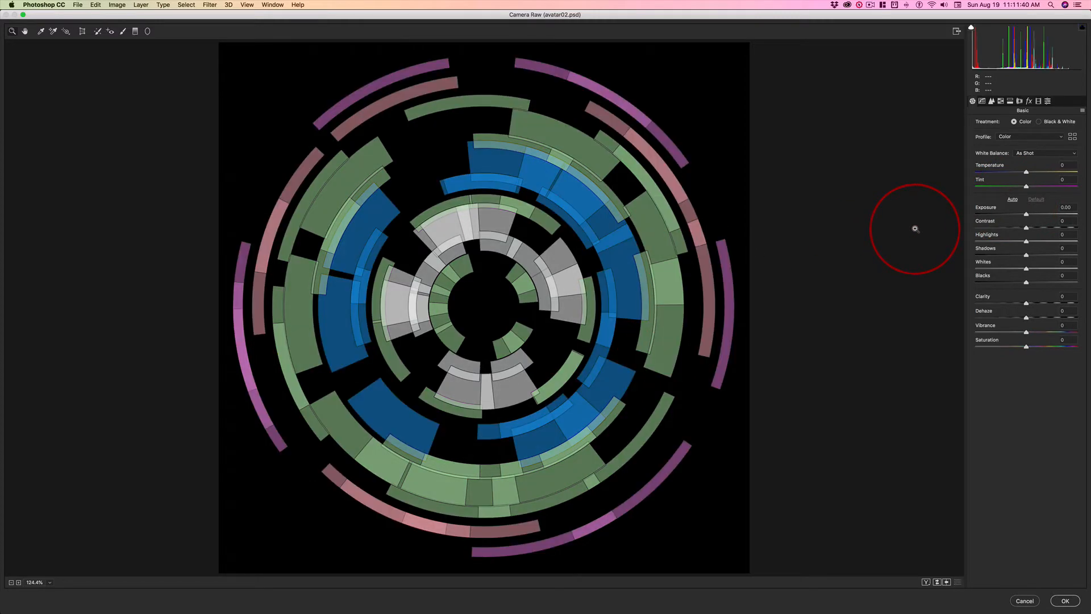
{"action": "key", "text": "super+u"}
{"action": "key", "text": "super+r"}
{"action": "key", "text": "super+u"}
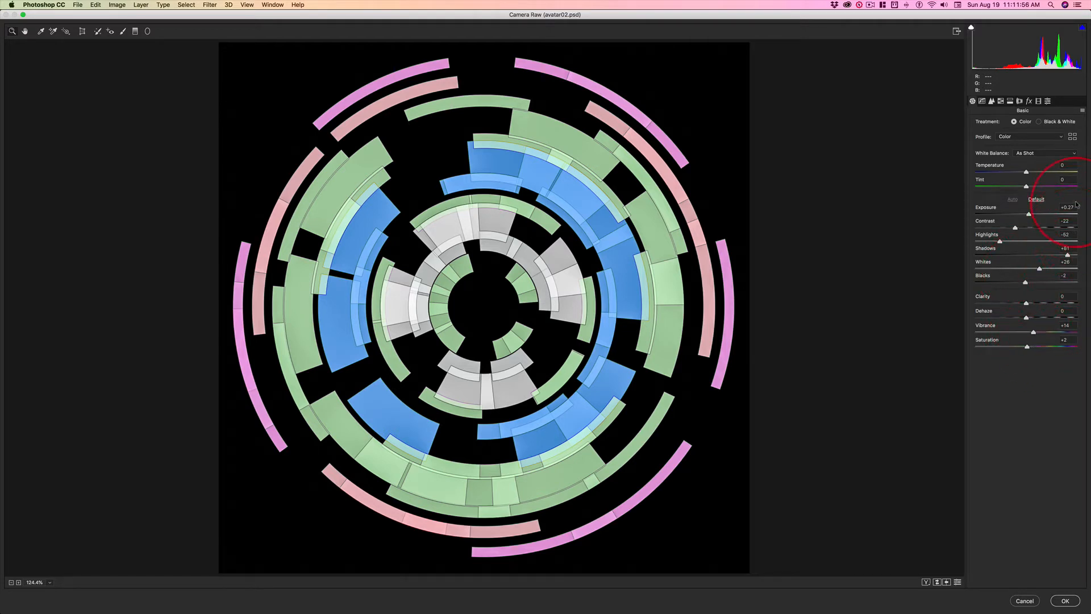
{"action": "left_click", "coordinate": [1036, 199]}
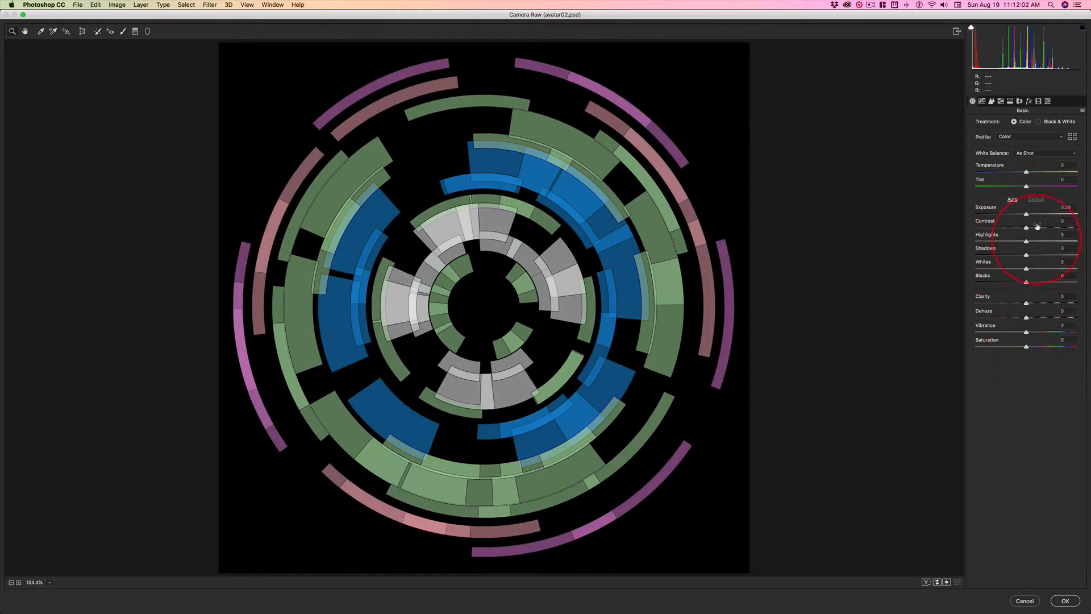
{"action": "key", "text": "super+z"}
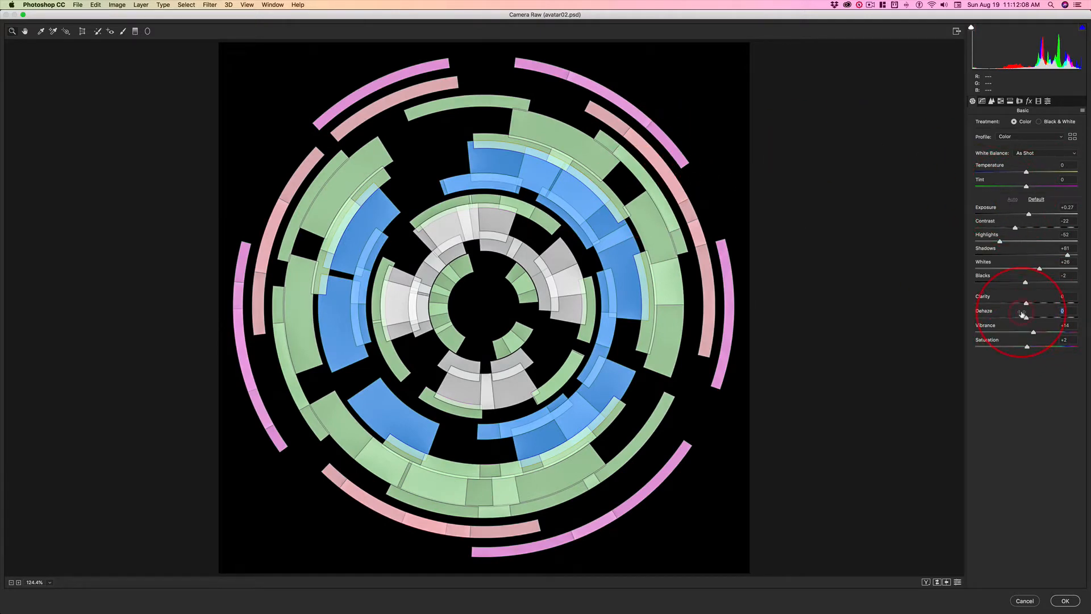
Step: Set Dehaze to +51 and raise Clarity moderately on top of the automatic adjustments
{"action": "left_click_drag", "start_coordinate": [1022, 314], "coordinate": [1043, 314]}
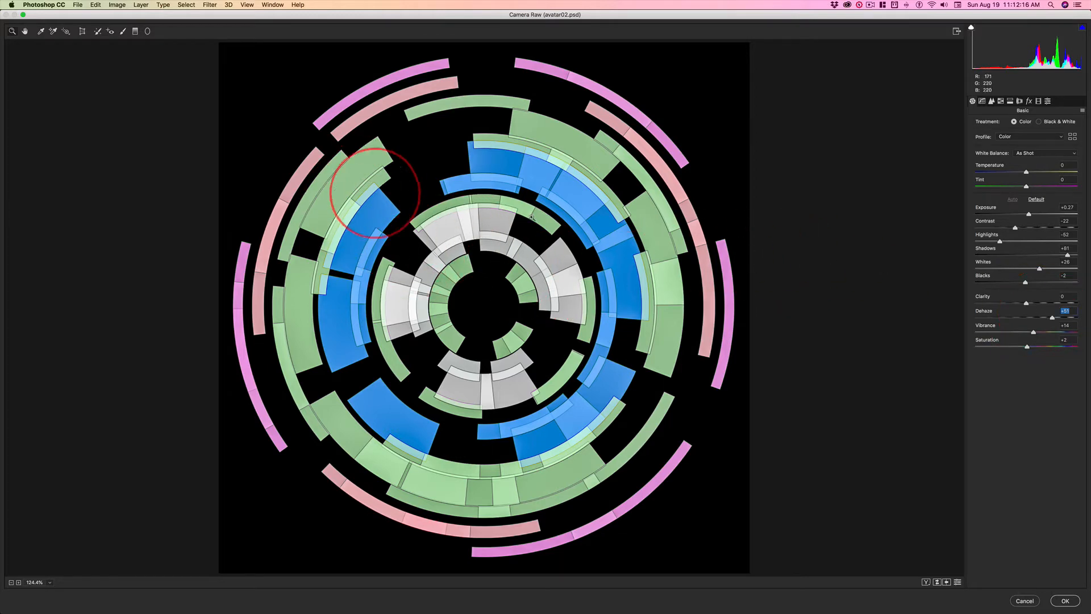
{"action": "key", "text": "super+shift+u"}
{"action": "key", "text": "super+z"}
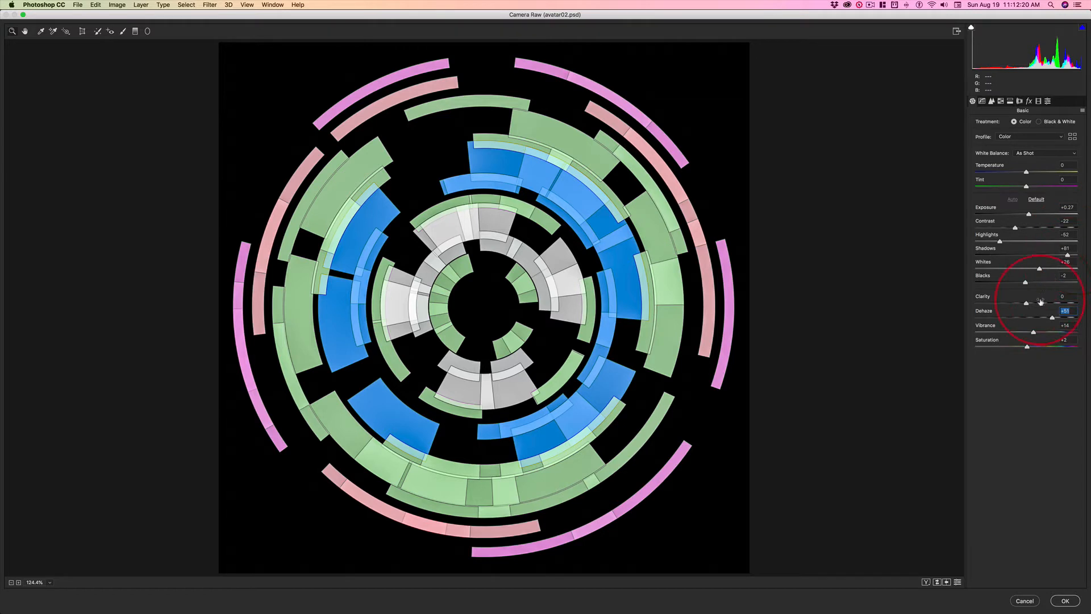
{"action": "left_click_drag", "start_coordinate": [1026, 297], "coordinate": [1040, 298]}
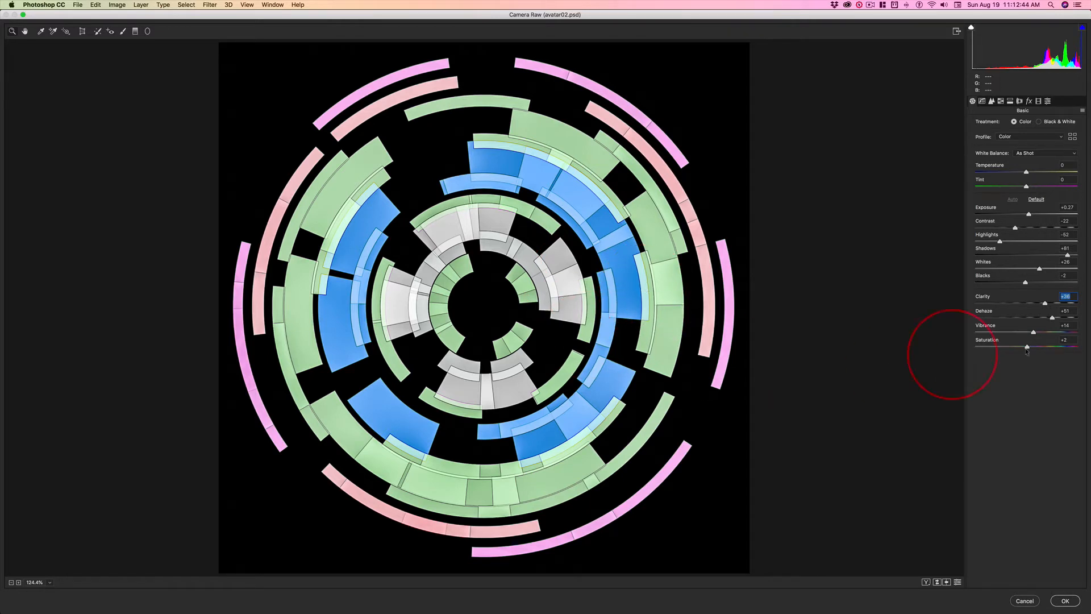
Step: Try Clarity, Dehaze, Vibrance and Saturation at +100 and reset the basic tone settings to their defaults
{"action": "left_click_drag", "start_coordinate": [1029, 314], "coordinate": [1088, 296]}
{"action": "left_click_drag", "start_coordinate": [1034, 330], "coordinate": [1074, 340]}
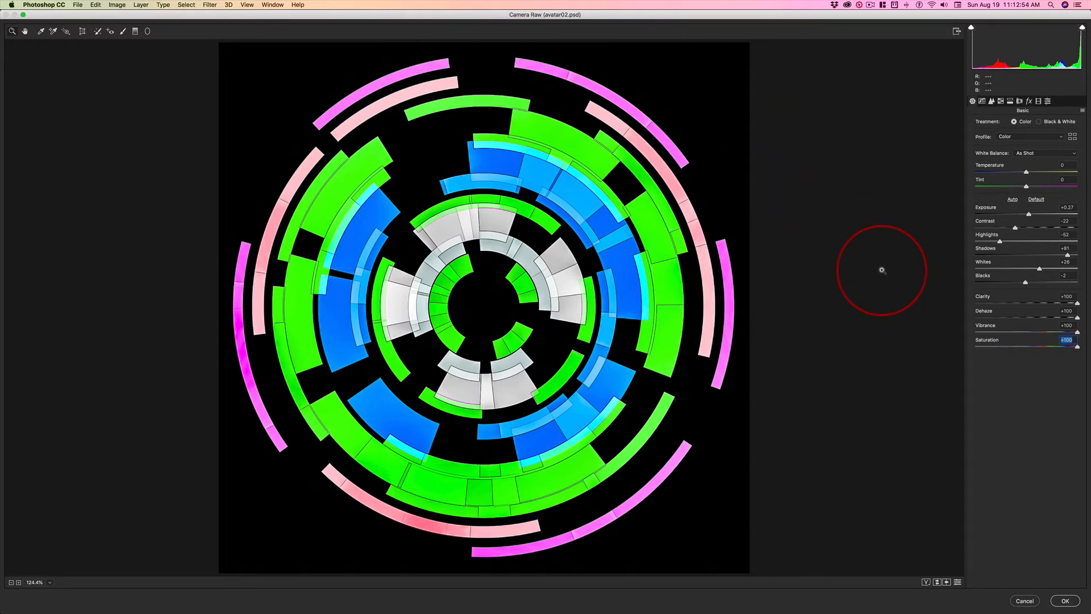
{"action": "left_click", "coordinate": [1038, 200]}
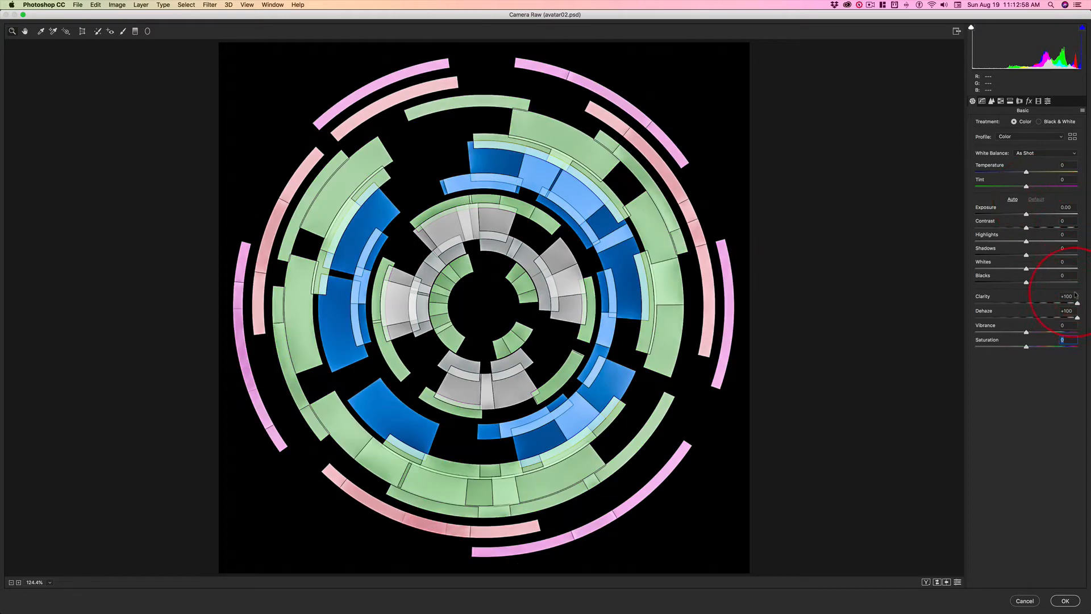
Step: Set Clarity to +53, Dehaze to +56, Shadows to +26, Whites to +24 and Contrast to about +25
{"action": "mouse_move", "coordinate": [1049, 298]}
{"action": "left_mouse_down"}
{"action": "mouse_move", "coordinate": [1025, 310]}
{"action": "mouse_move", "coordinate": [1038, 291]}
{"action": "left_mouse_up"}
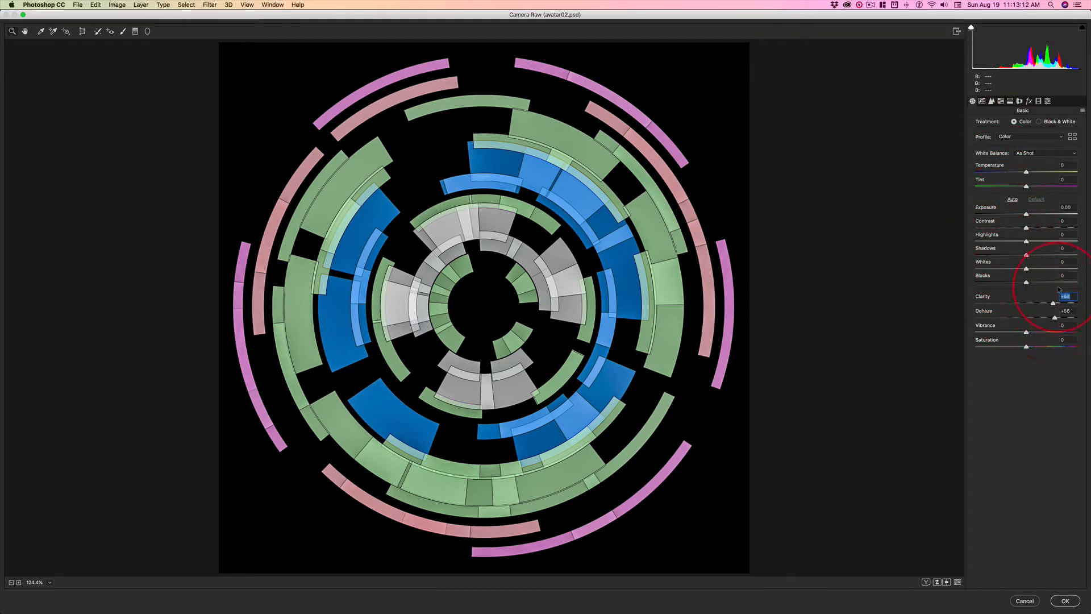
{"action": "mouse_move", "coordinate": [1019, 251]}
{"action": "left_mouse_down"}
{"action": "mouse_move", "coordinate": [1040, 250]}
{"action": "mouse_move", "coordinate": [1002, 250]}
{"action": "mouse_move", "coordinate": [1037, 253]}
{"action": "mouse_move", "coordinate": [1049, 267]}
{"action": "mouse_move", "coordinate": [997, 265]}
{"action": "mouse_move", "coordinate": [1036, 265]}
{"action": "left_mouse_up"}
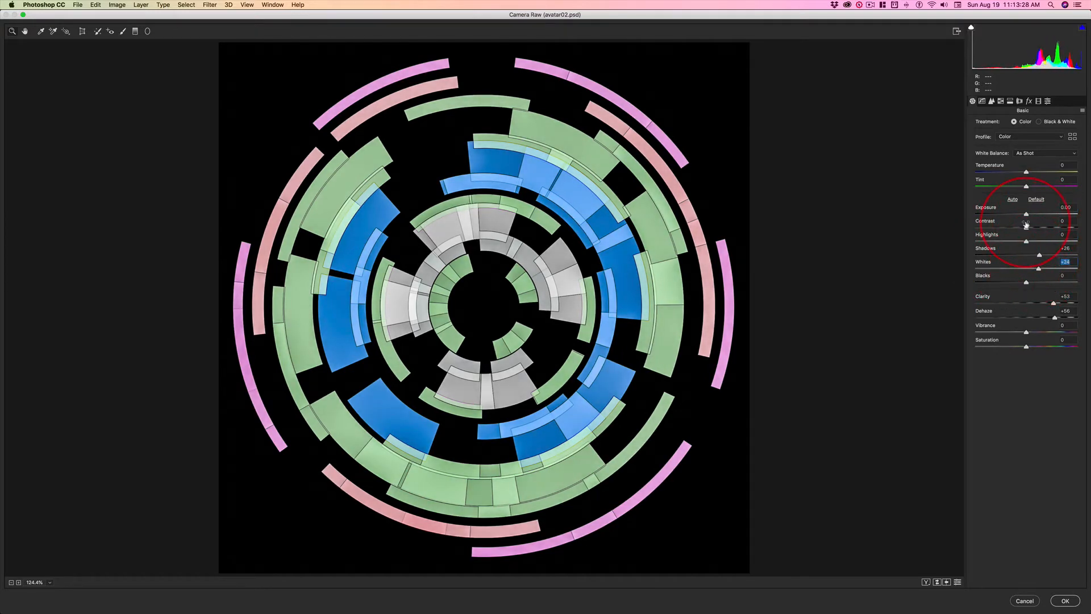
{"action": "left_click_drag", "start_coordinate": [1026, 224], "coordinate": [989, 242]}
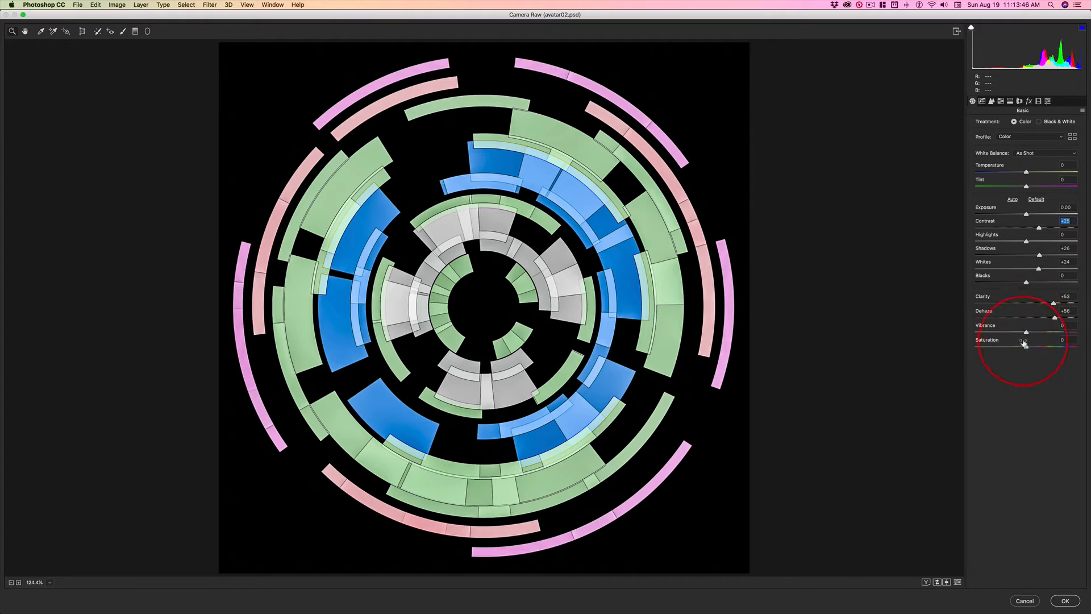
{"action": "mouse_move", "coordinate": [1026, 345]}
{"action": "left_mouse_down"}
{"action": "mouse_move", "coordinate": [1036, 344]}
{"action": "mouse_move", "coordinate": [1013, 344]}
{"action": "left_mouse_up"}
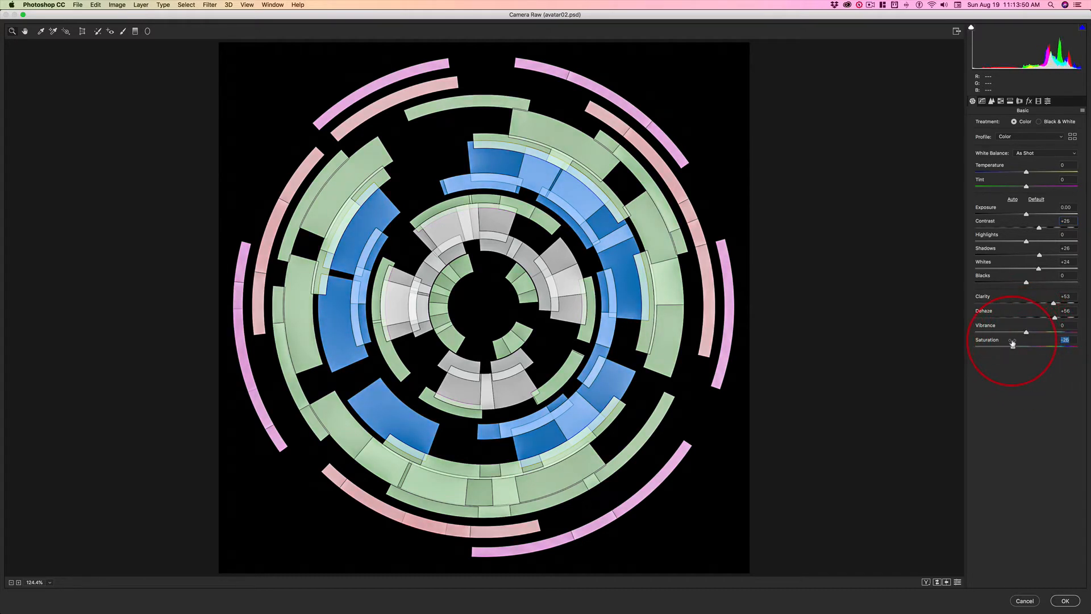
{"action": "left_click_drag", "start_coordinate": [1013, 345], "coordinate": [1027, 345]}
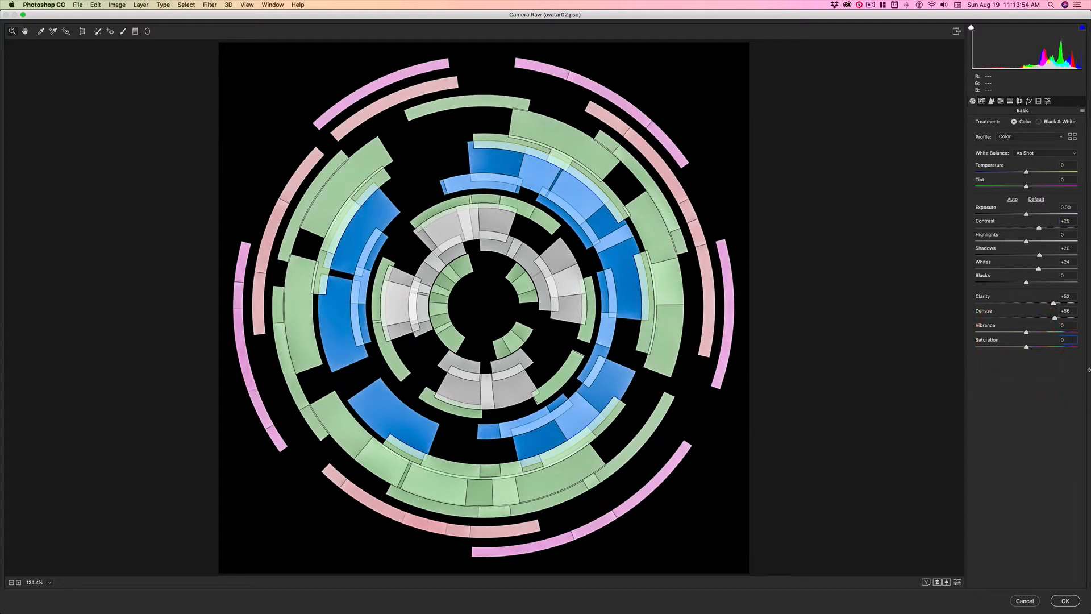
Step: Try the Greens hue at +100 in the HSL adjustments and reset the hues to default
{"action": "left_click", "coordinate": [1000, 101]}
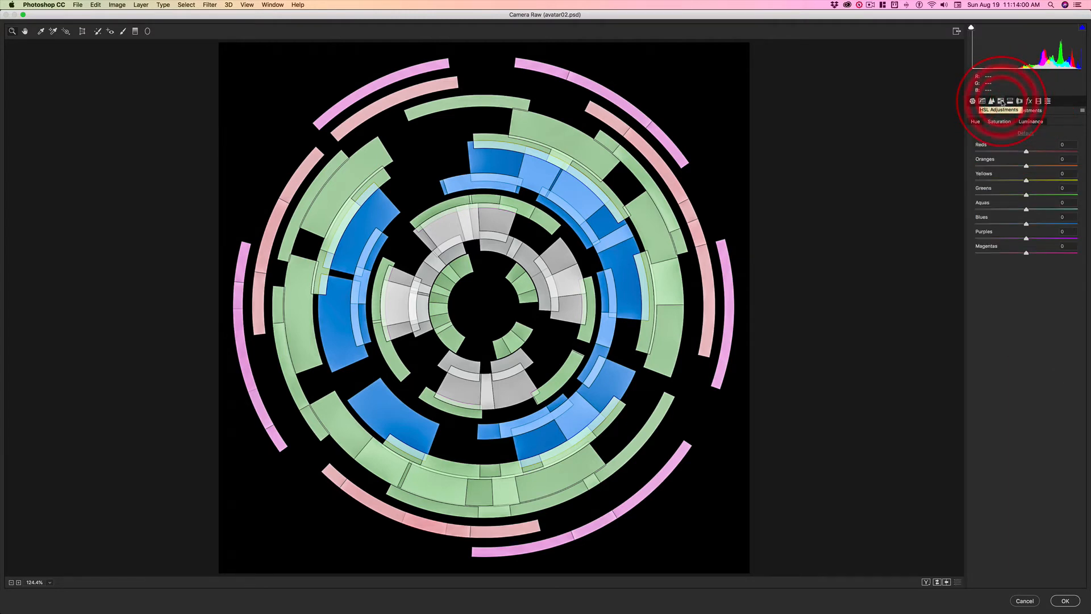
{"action": "left_click", "coordinate": [975, 122]}
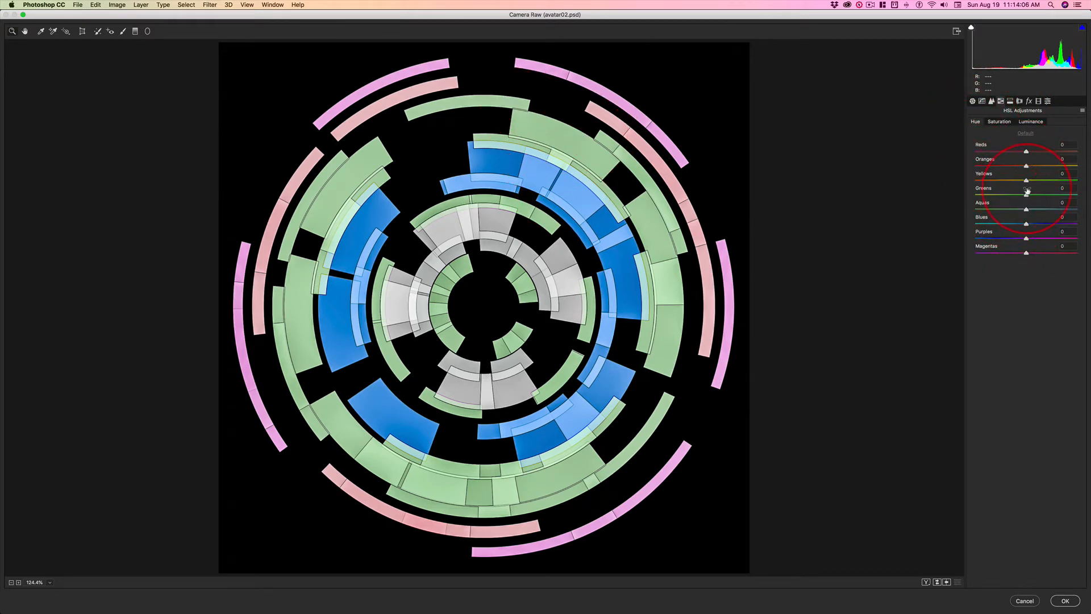
{"action": "left_click_drag", "start_coordinate": [1028, 191], "coordinate": [1088, 214]}
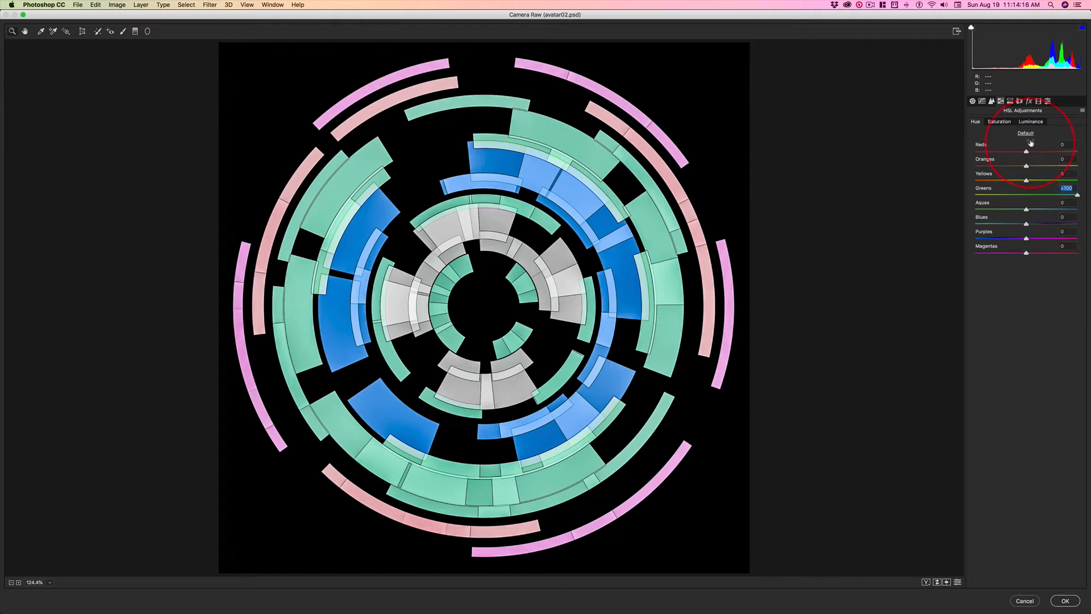
{"action": "left_click", "coordinate": [1026, 134]}
Step: Adjust the HSL saturation: Blues -23, Magentas +29, Oranges +21, Aquas +18 and Greens +13
{"action": "left_click", "coordinate": [1001, 122]}
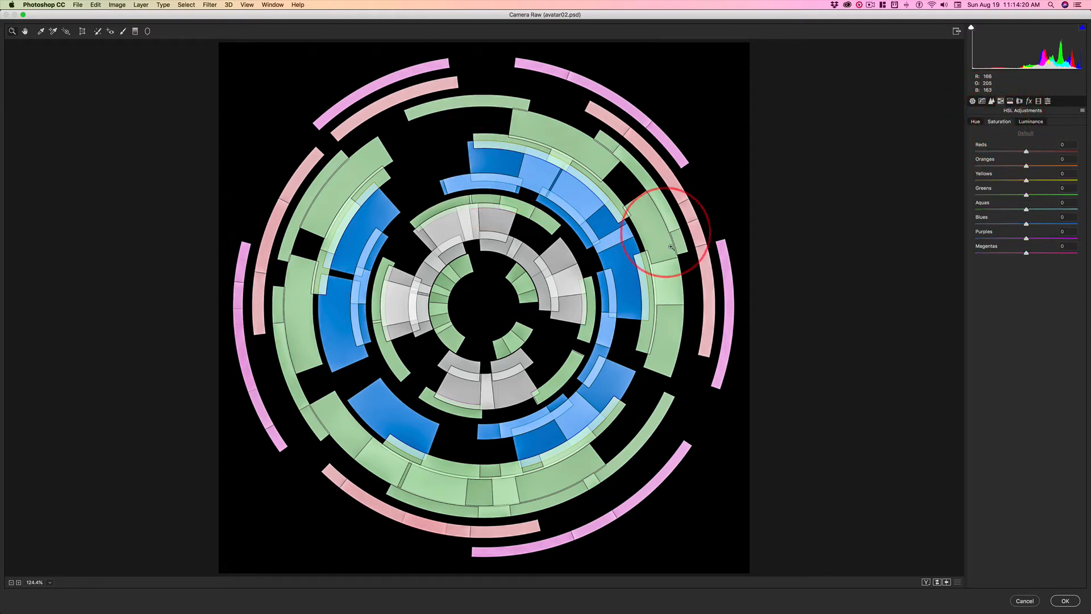
{"action": "left_click", "coordinate": [1023, 221]}
{"action": "left_click_drag", "start_coordinate": [1023, 221], "coordinate": [1014, 223]}
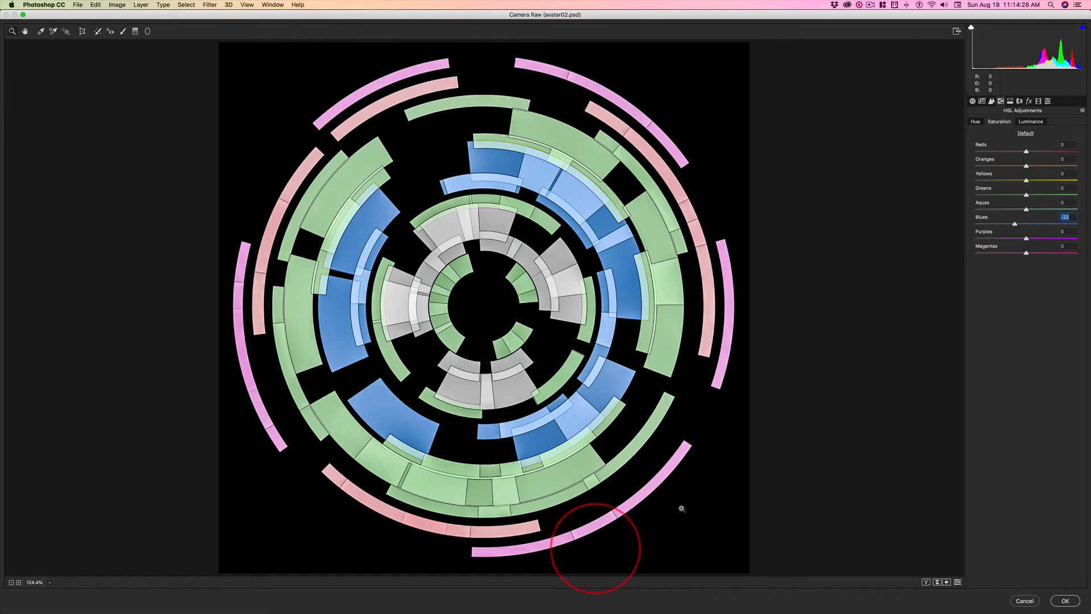
{"action": "left_click_drag", "start_coordinate": [1025, 247], "coordinate": [1038, 247]}
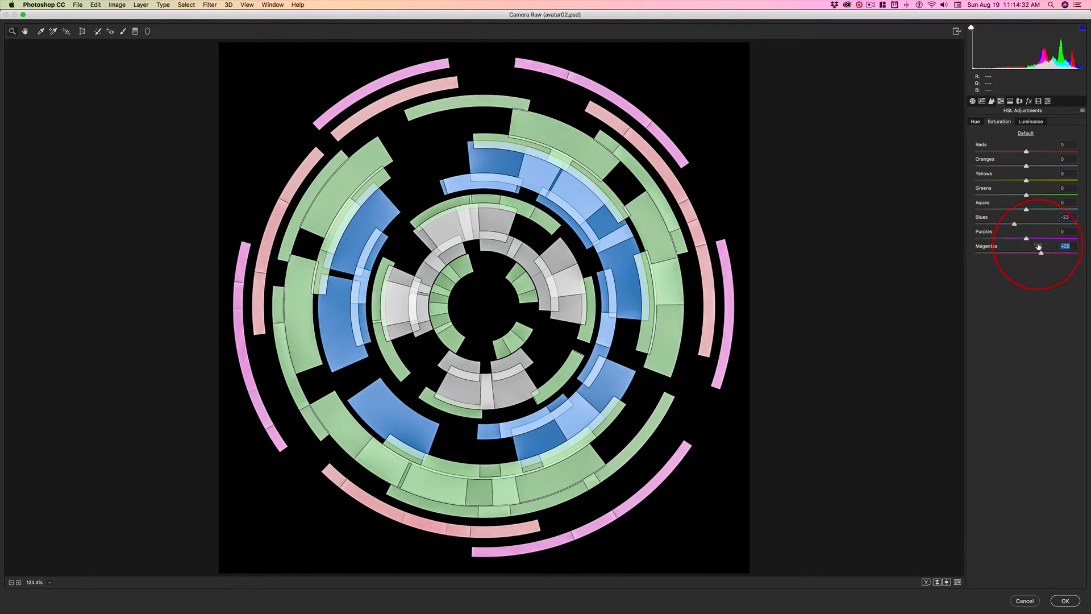
{"action": "left_click_drag", "start_coordinate": [1026, 161], "coordinate": [1036, 164]}
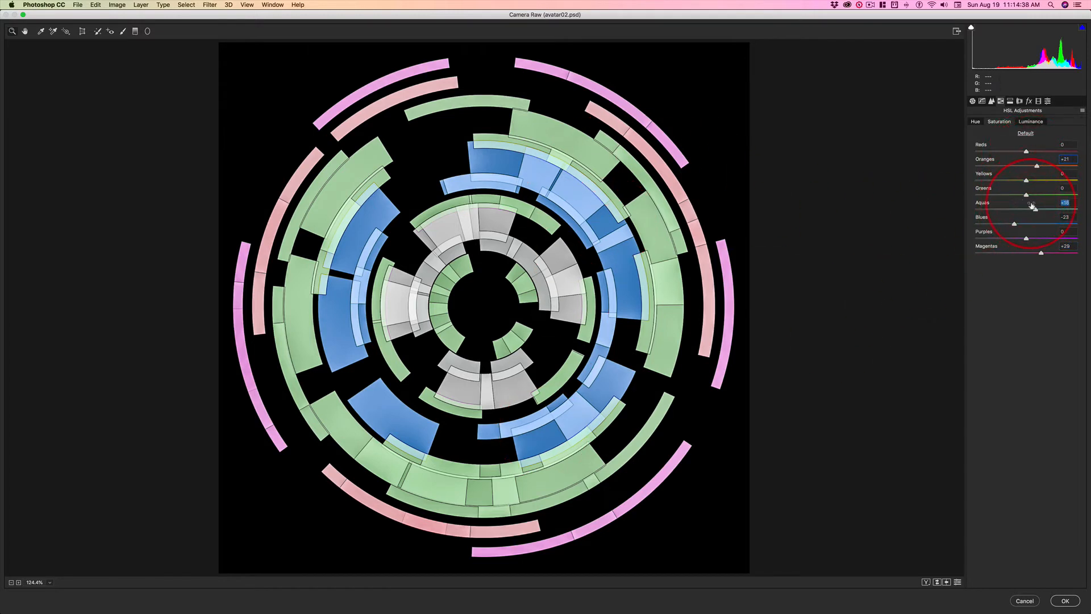
{"action": "left_click_drag", "start_coordinate": [1025, 193], "coordinate": [1034, 194]}
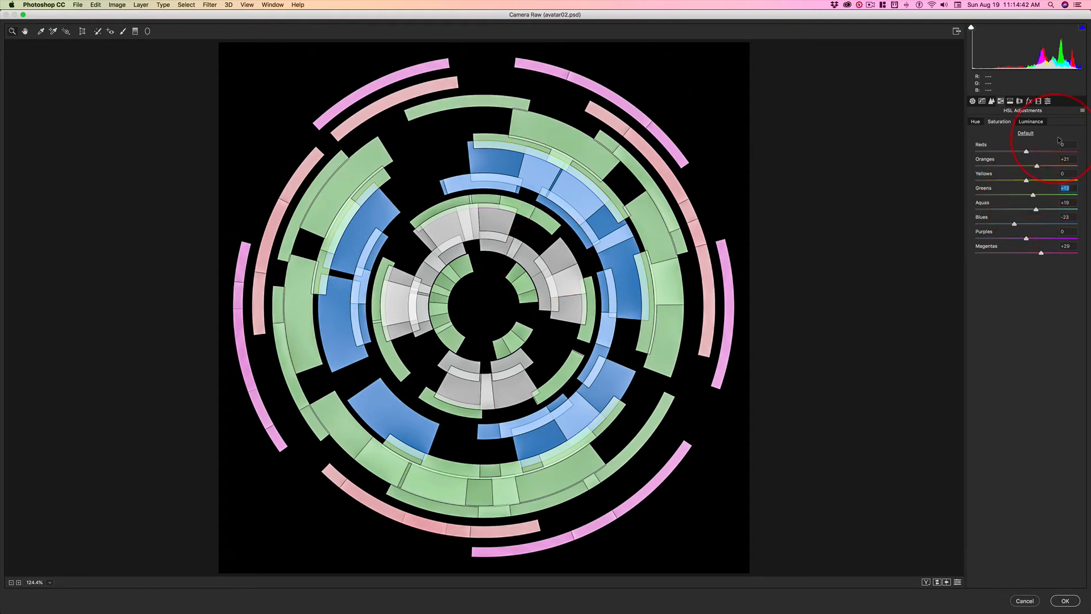
Step: Darken the HSL luminance of Magentas to -43, Oranges to -48 and Greens to about -36
{"action": "left_click", "coordinate": [1033, 125]}
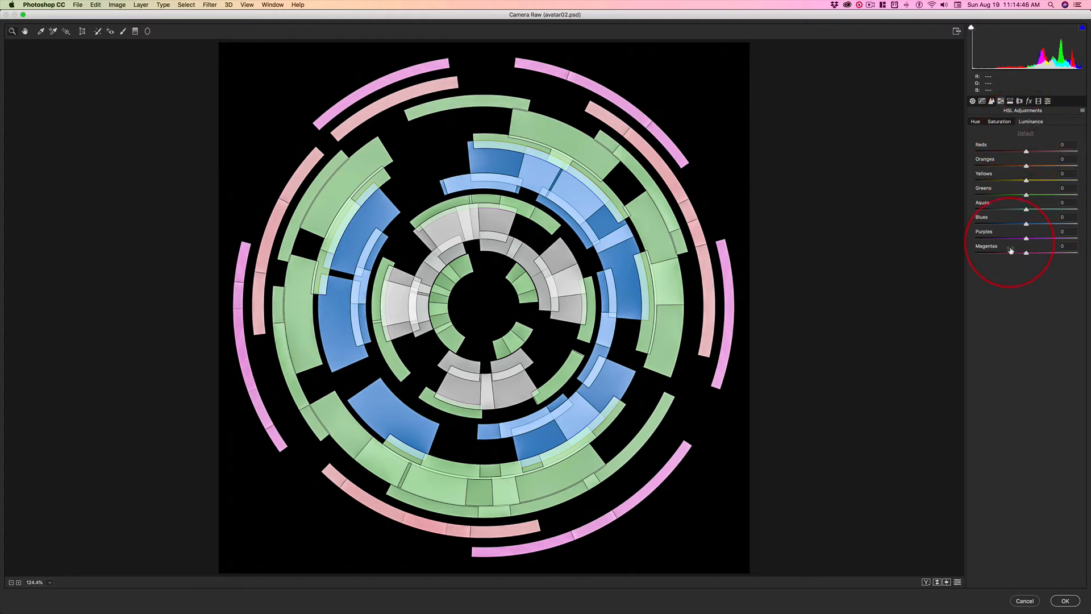
{"action": "left_click_drag", "start_coordinate": [1026, 249], "coordinate": [1016, 250]}
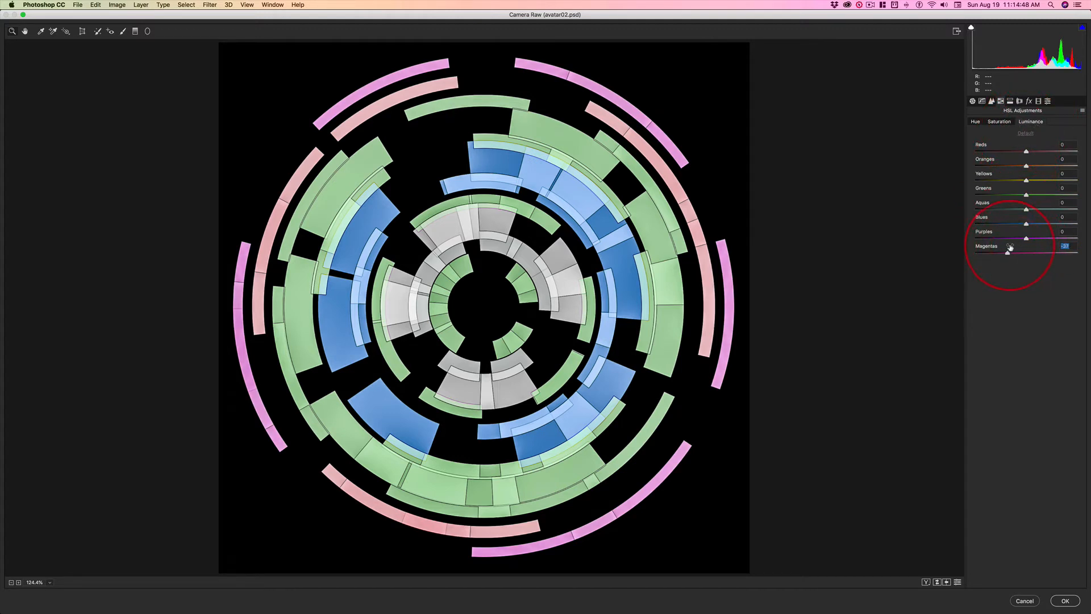
{"action": "left_click_drag", "start_coordinate": [1031, 159], "coordinate": [1012, 186]}
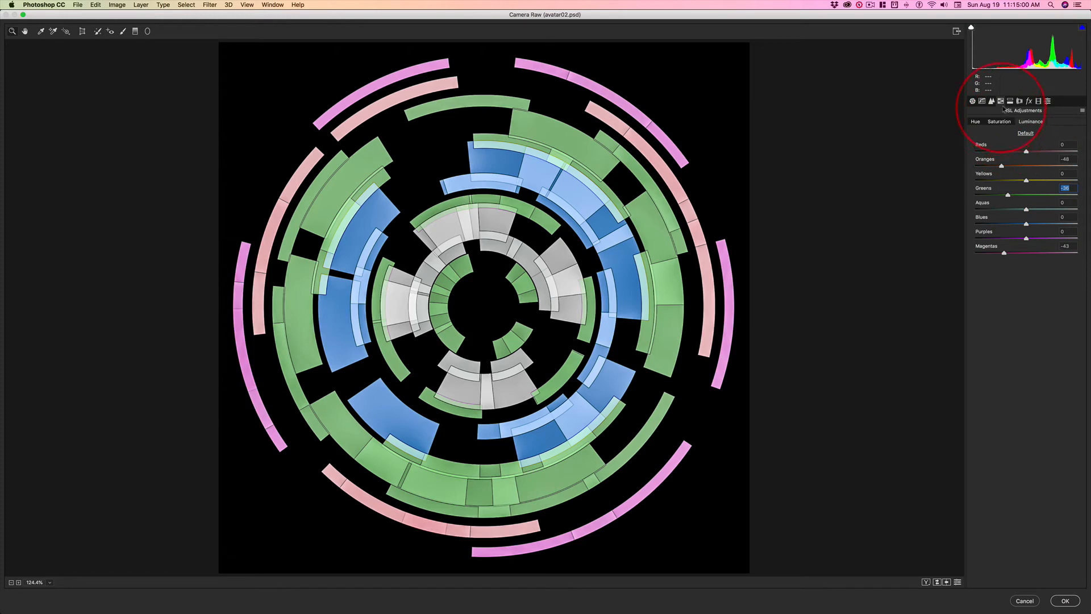
Step: Add a dark post-crop vignette in the Highlight Priority style with an amount of about -28
{"action": "left_click", "coordinate": [1030, 101]}
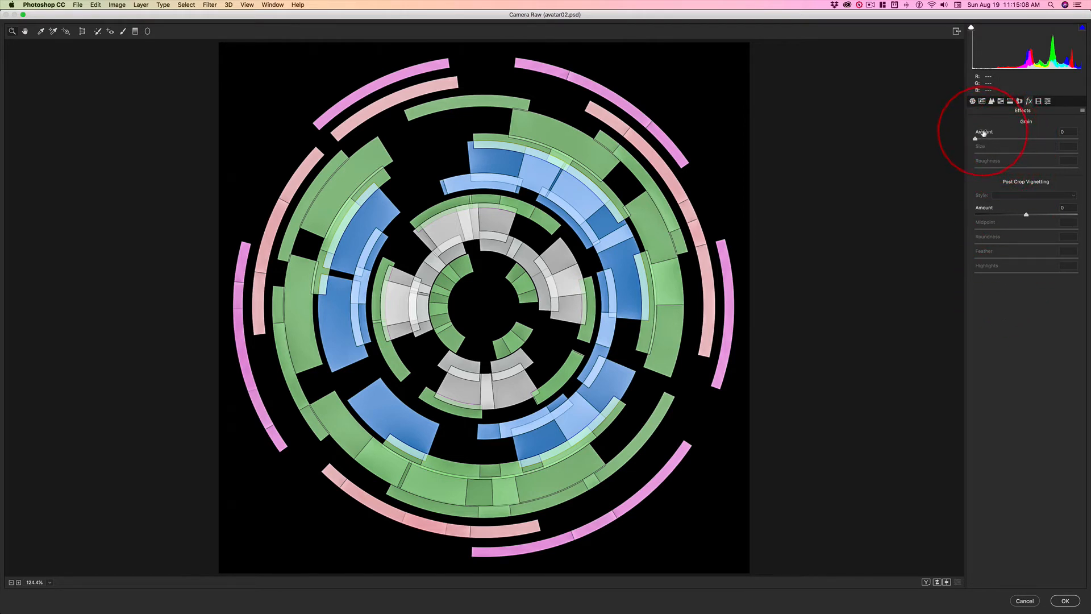
{"action": "left_click_drag", "start_coordinate": [983, 133], "coordinate": [947, 134]}
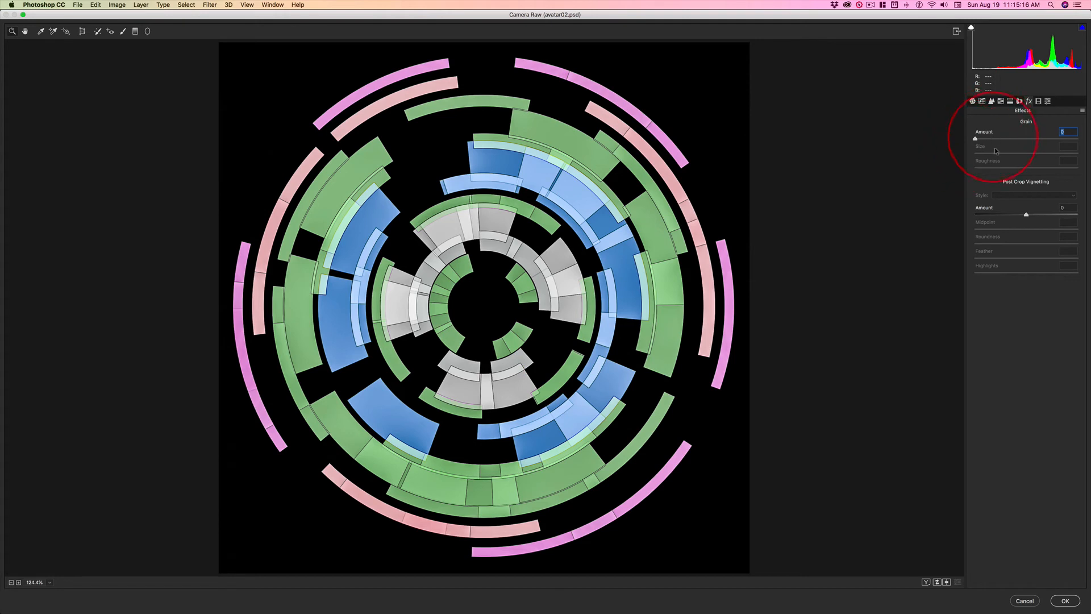
{"action": "left_click_drag", "start_coordinate": [1026, 210], "coordinate": [1012, 213]}
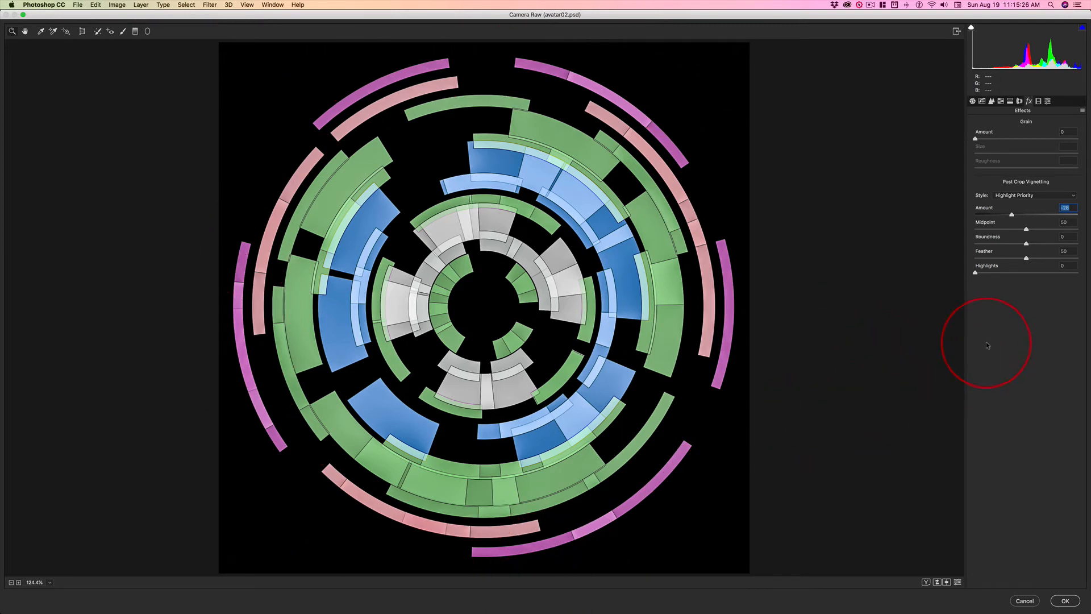
{"action": "type", "text": "0"}
{"action": "key", "text": "super+z"}
Step: Shape the RGB tone curve into a gentle S, with shadows near input 70, output 54 and highlights at input 189, output 202
{"action": "left_click", "coordinate": [992, 101]}
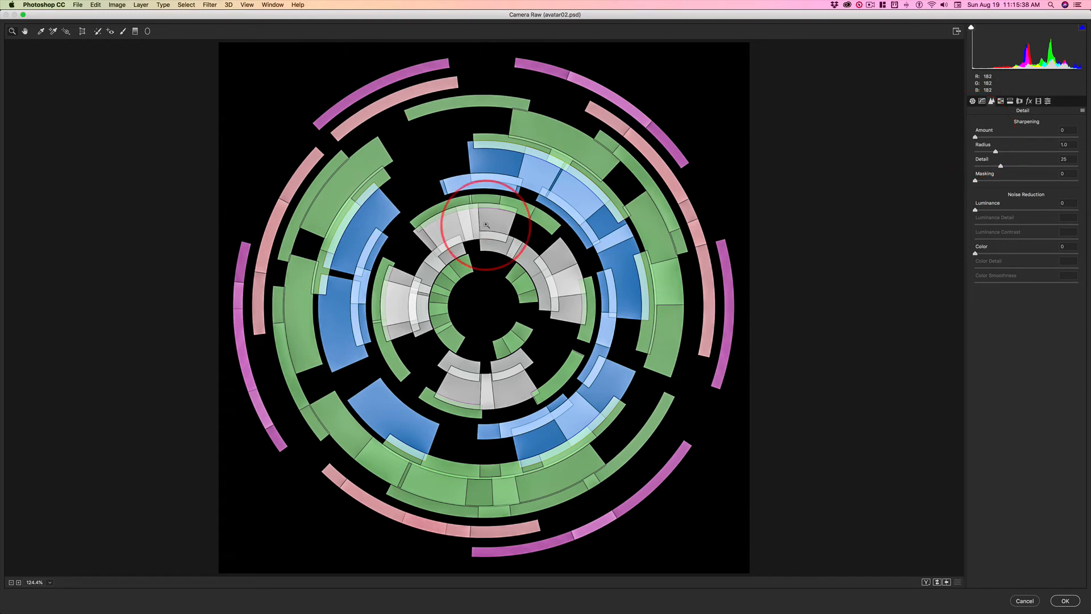
{"action": "left_click", "coordinate": [982, 101]}
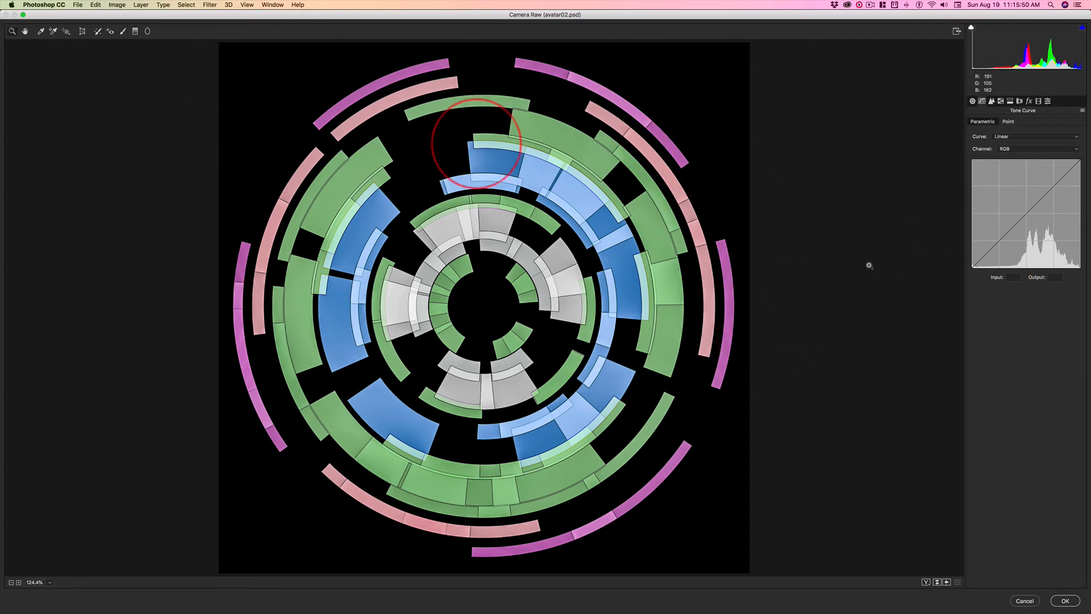
{"action": "left_click", "coordinate": [972, 266]}
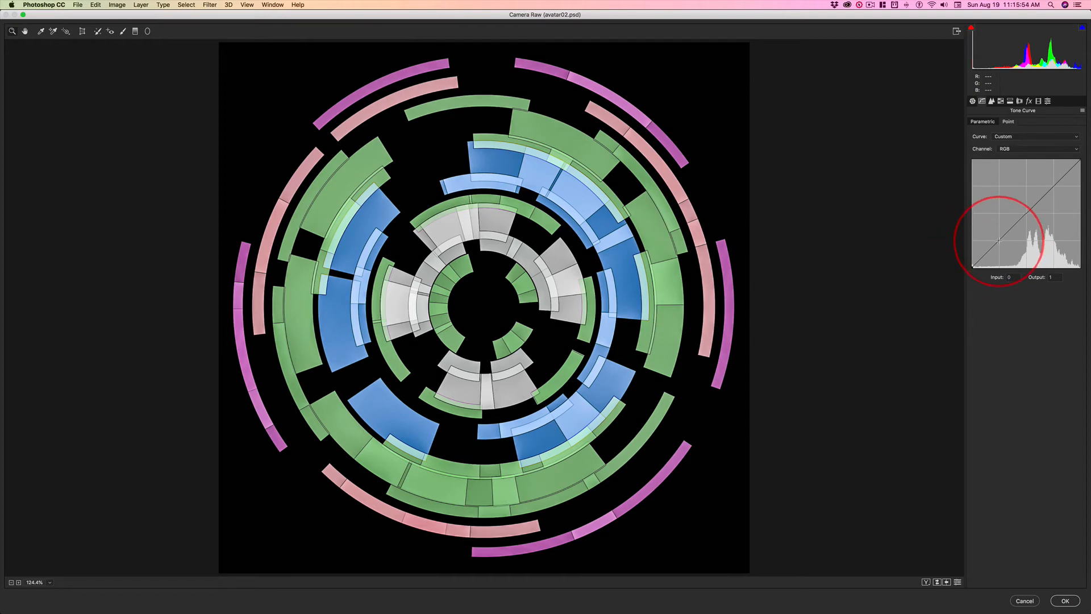
{"action": "left_click_drag", "start_coordinate": [999, 241], "coordinate": [1002, 247]}
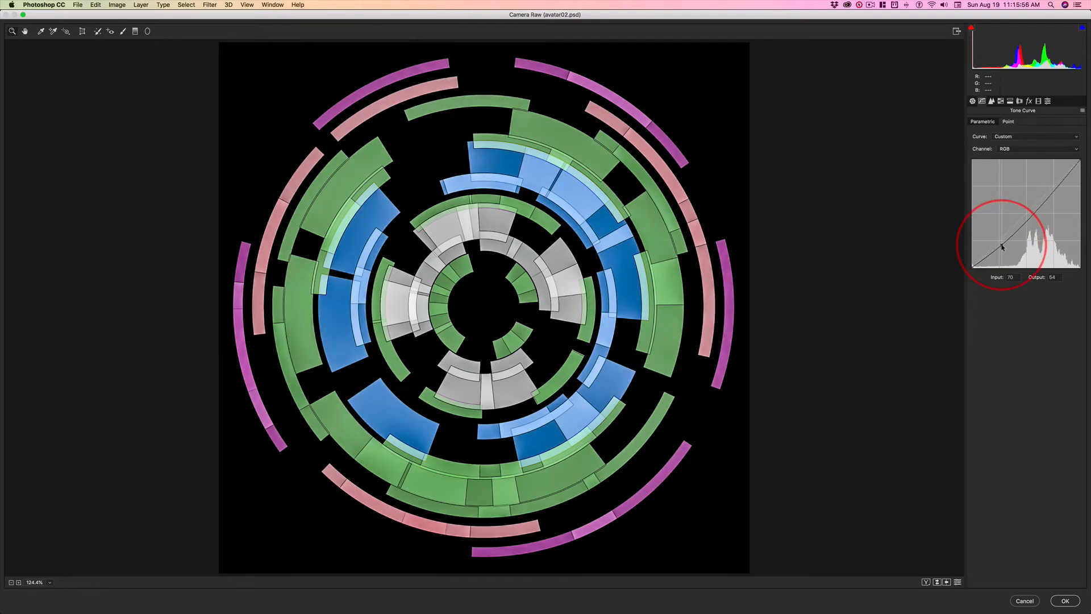
{"action": "left_click", "coordinate": [1053, 184]}
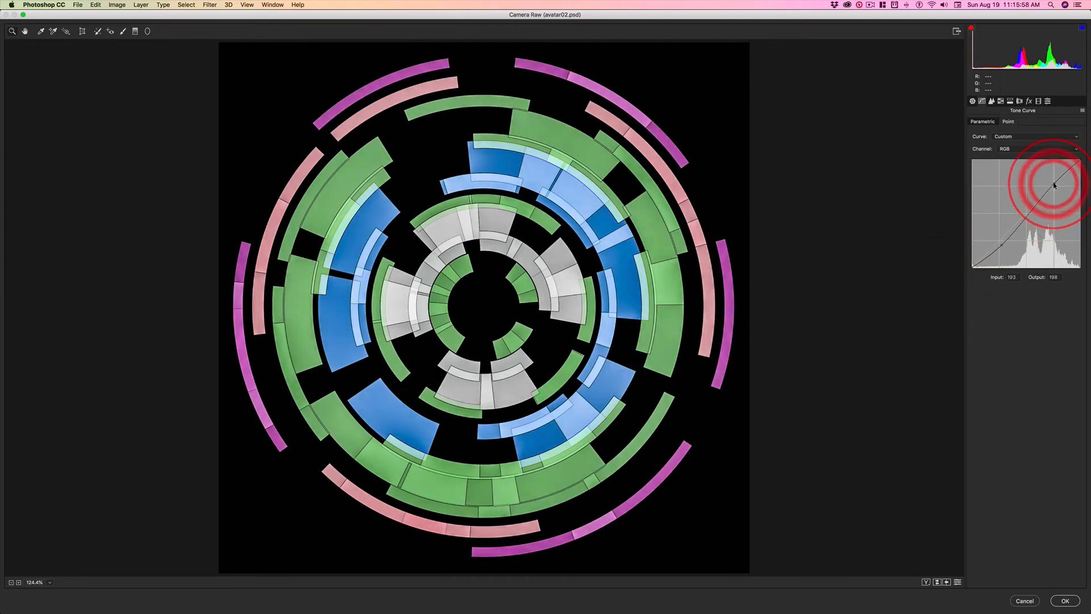
{"action": "left_click_drag", "start_coordinate": [1054, 185], "coordinate": [1053, 183]}
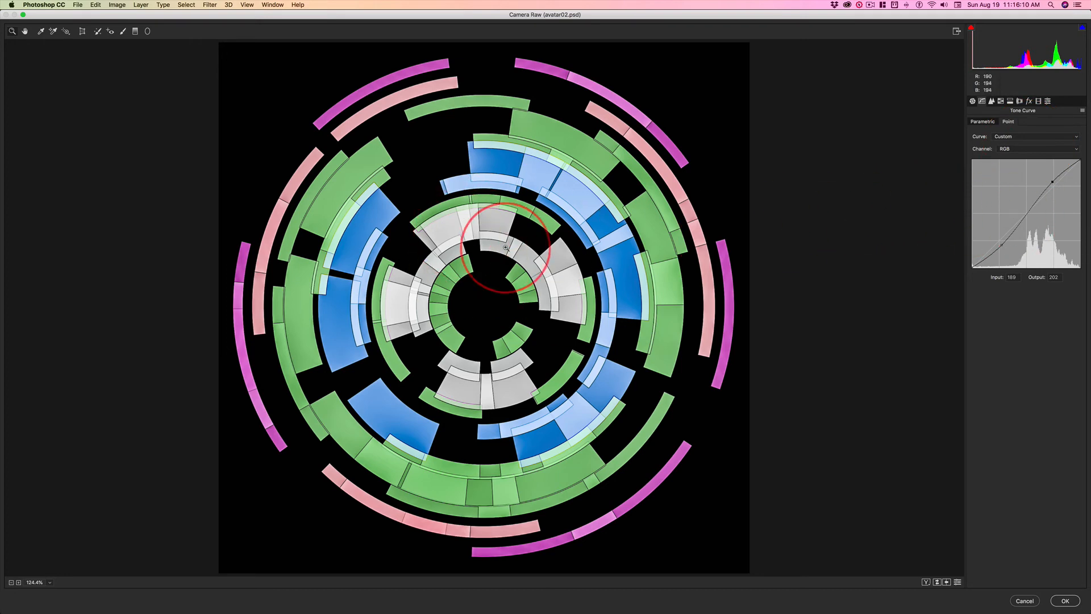
Step: Compare the original artwork with the adjusted version by switching the Camera Raw edits off and back on
{"action": "key", "text": "super+z"}
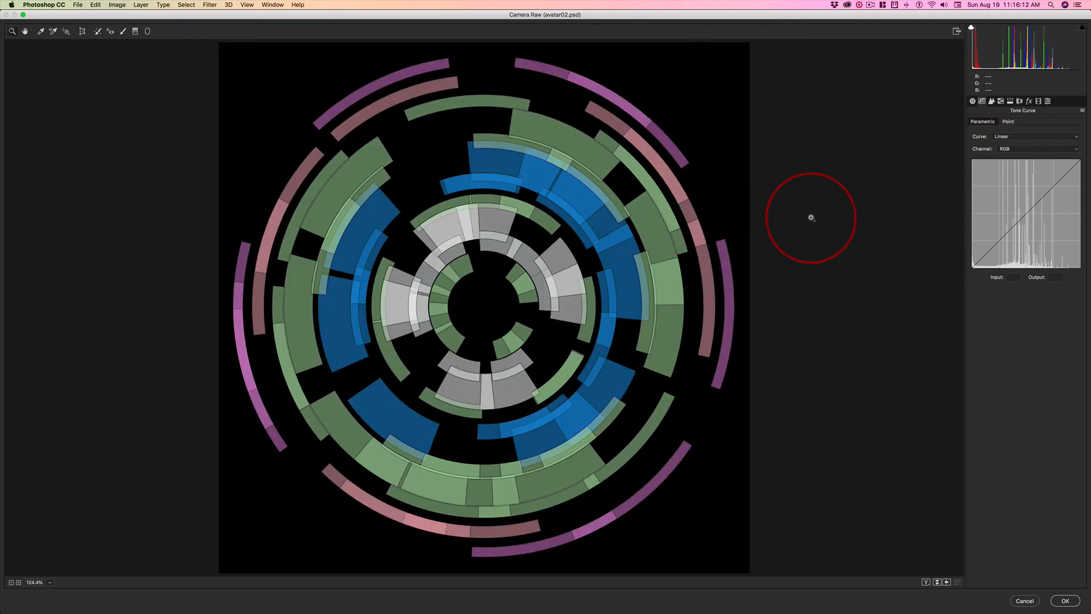
{"action": "key", "text": "super+z"}
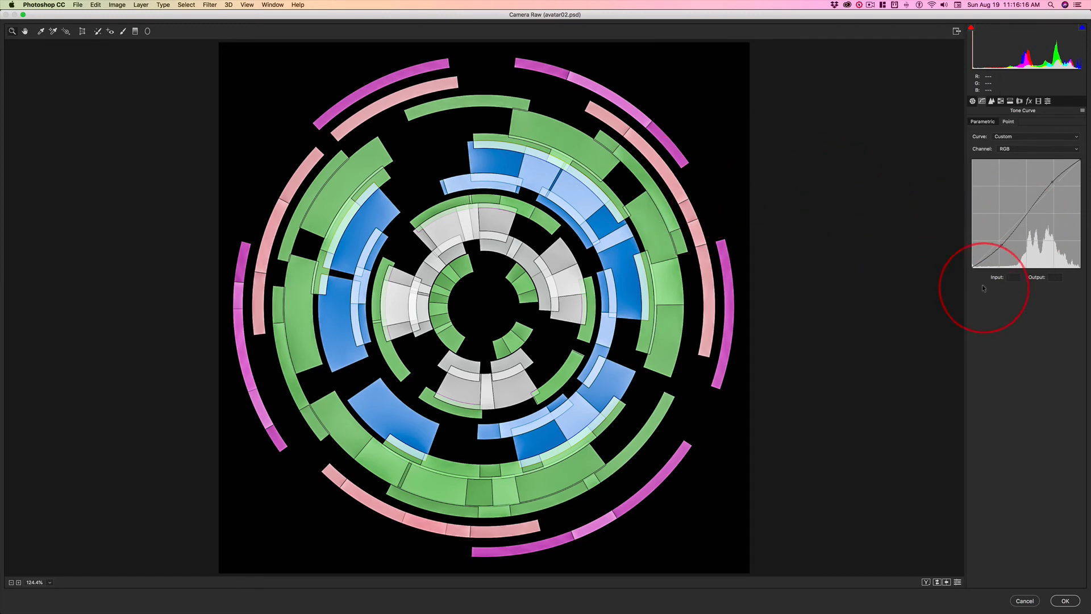
Step: Try deeper blacks on the RGB tone curve, and settle on a gentle S with the shadow point at input 75, output 55
{"action": "left_click_drag", "start_coordinate": [972, 266], "coordinate": [988, 274]}
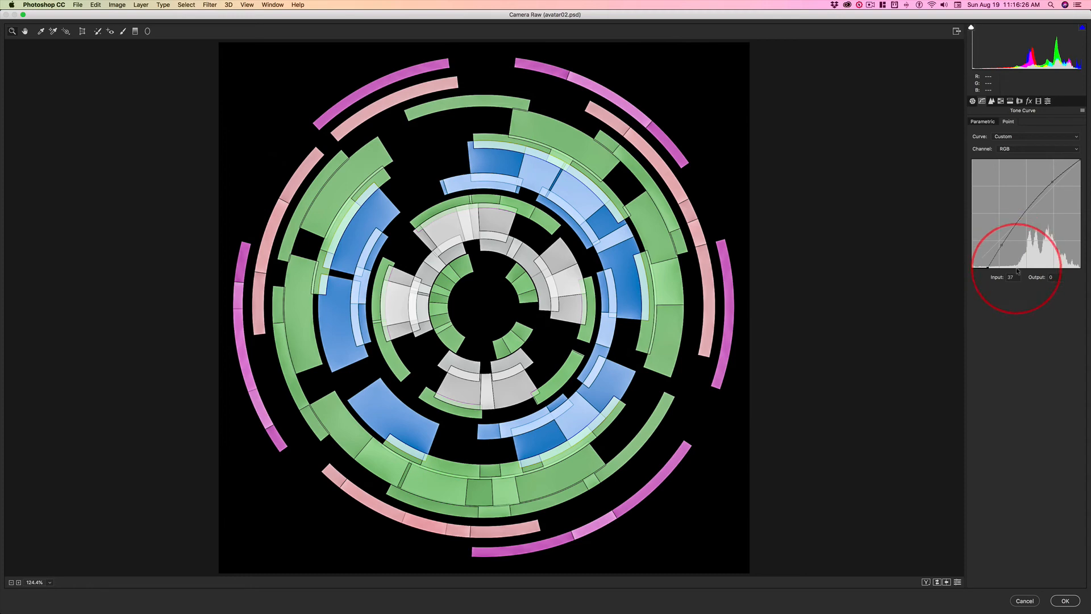
{"action": "mouse_move", "coordinate": [1000, 243]}
{"action": "left_mouse_down"}
{"action": "mouse_move", "coordinate": [989, 244]}
{"action": "mouse_move", "coordinate": [991, 271]}
{"action": "mouse_move", "coordinate": [998, 245]}
{"action": "mouse_move", "coordinate": [1013, 253]}
{"action": "left_mouse_up"}
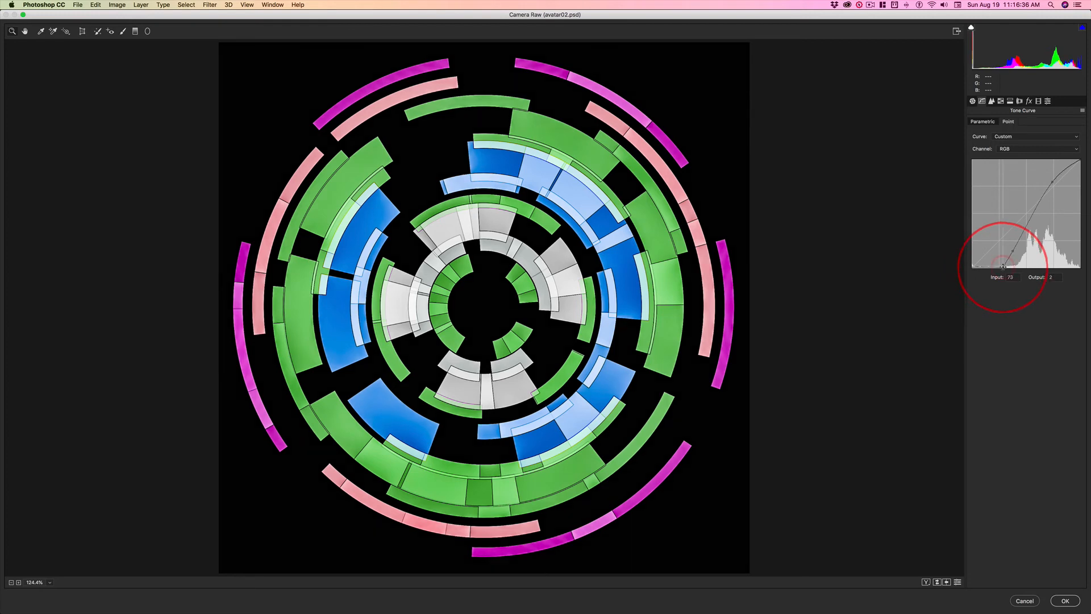
{"action": "left_click_drag", "start_coordinate": [1003, 266], "coordinate": [999, 268]}
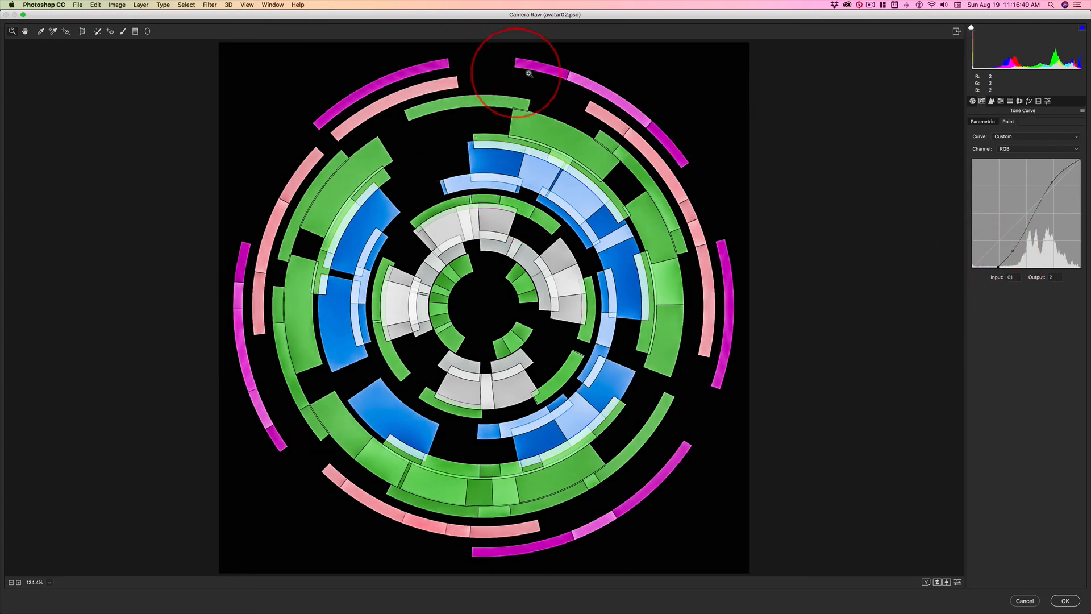
{"action": "left_click", "coordinate": [993, 270]}
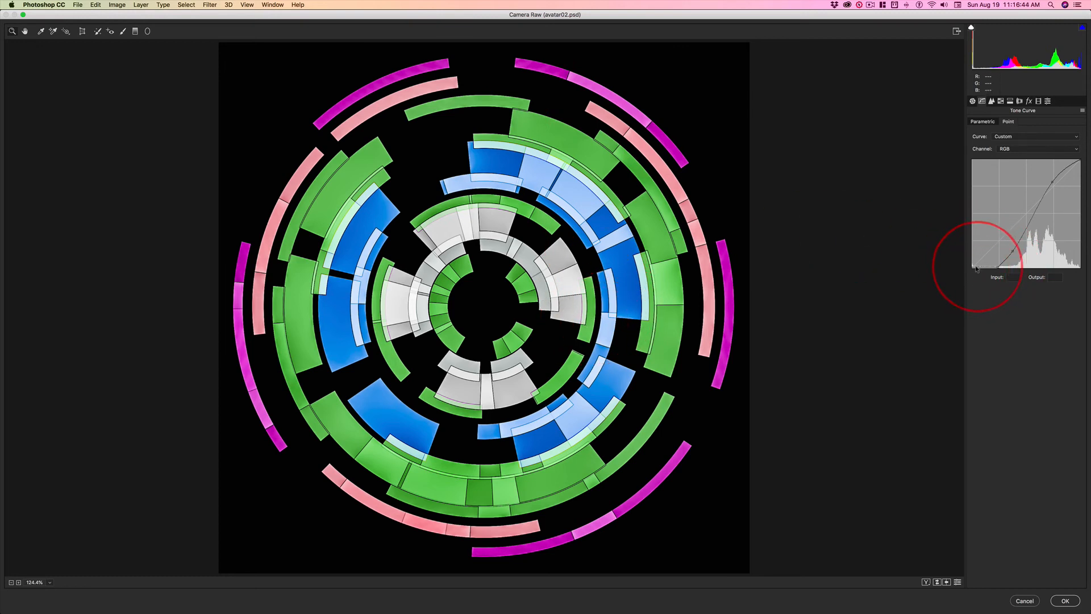
{"action": "left_click", "coordinate": [996, 267]}
{"action": "left_click_drag", "start_coordinate": [996, 267], "coordinate": [1005, 246]}
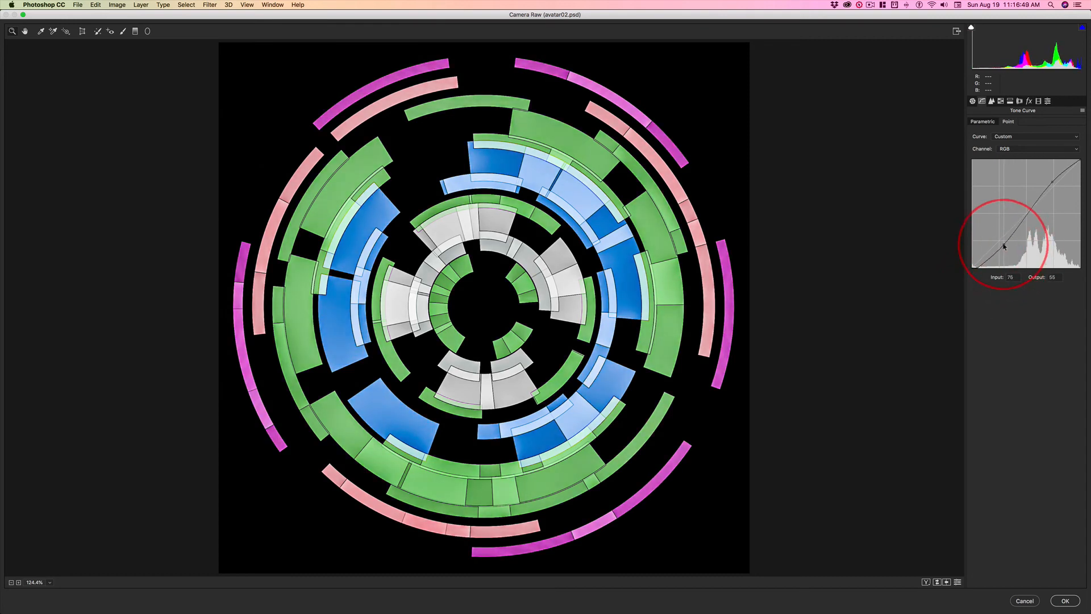
Step: Set Vibrance to -9, try and undo a cooler temperature, set Exposure to -0.10, and apply the Camera Raw filter
{"action": "left_click", "coordinate": [972, 101]}
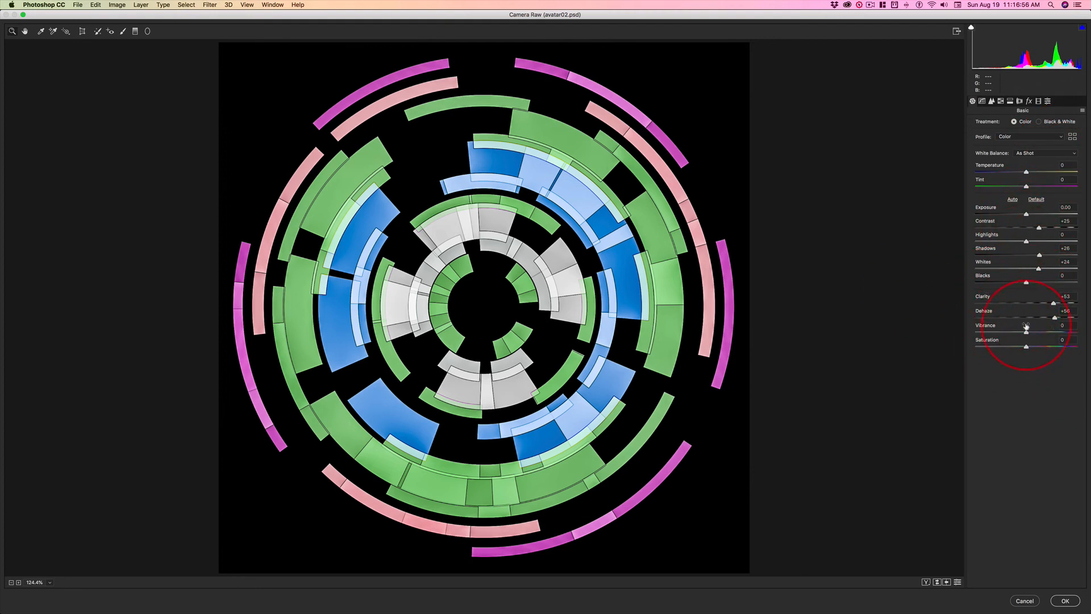
{"action": "mouse_move", "coordinate": [1027, 325]}
{"action": "left_mouse_down"}
{"action": "mouse_move", "coordinate": [1008, 323]}
{"action": "mouse_move", "coordinate": [1022, 326]}
{"action": "left_mouse_up"}
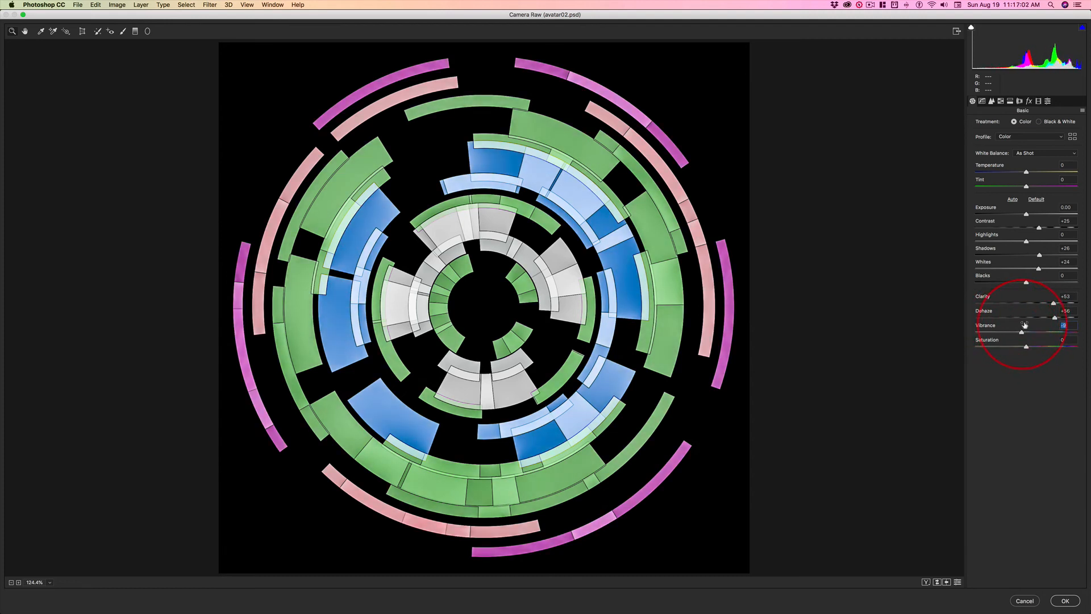
{"action": "mouse_move", "coordinate": [1028, 165]}
{"action": "left_mouse_down"}
{"action": "mouse_move", "coordinate": [1061, 167]}
{"action": "mouse_move", "coordinate": [1008, 168]}
{"action": "left_mouse_up"}
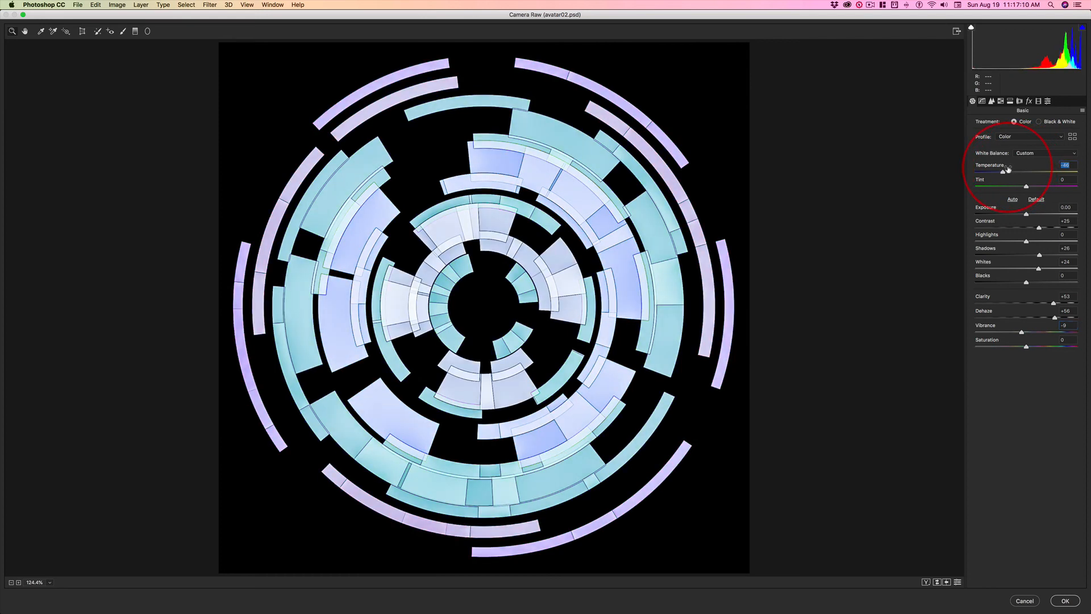
{"action": "key", "text": "super+z"}
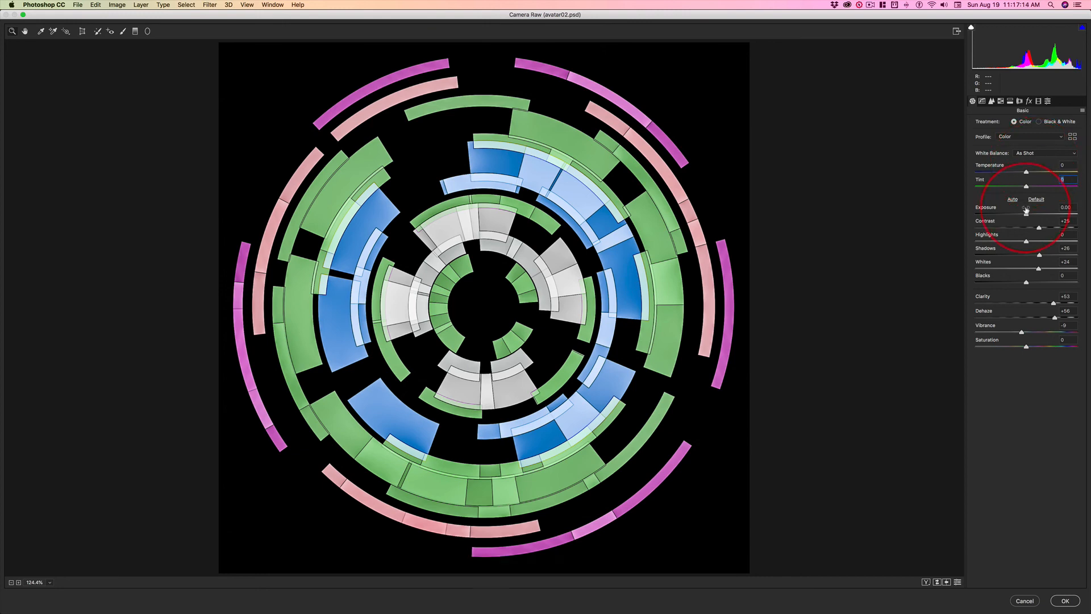
{"action": "left_click_drag", "start_coordinate": [1026, 209], "coordinate": [1026, 209]}
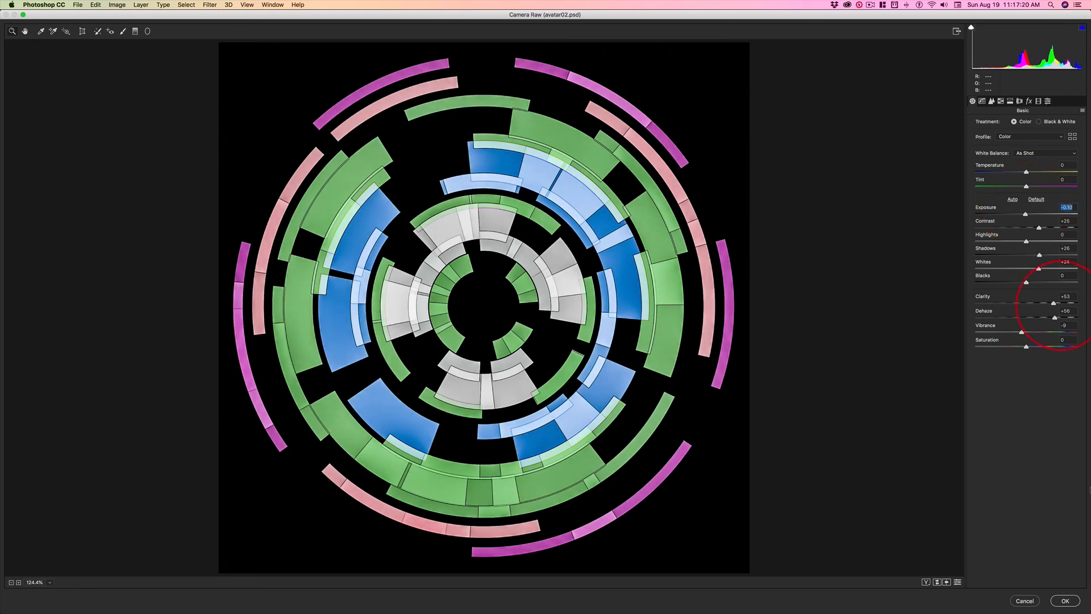
{"action": "left_click", "coordinate": [1055, 600]}
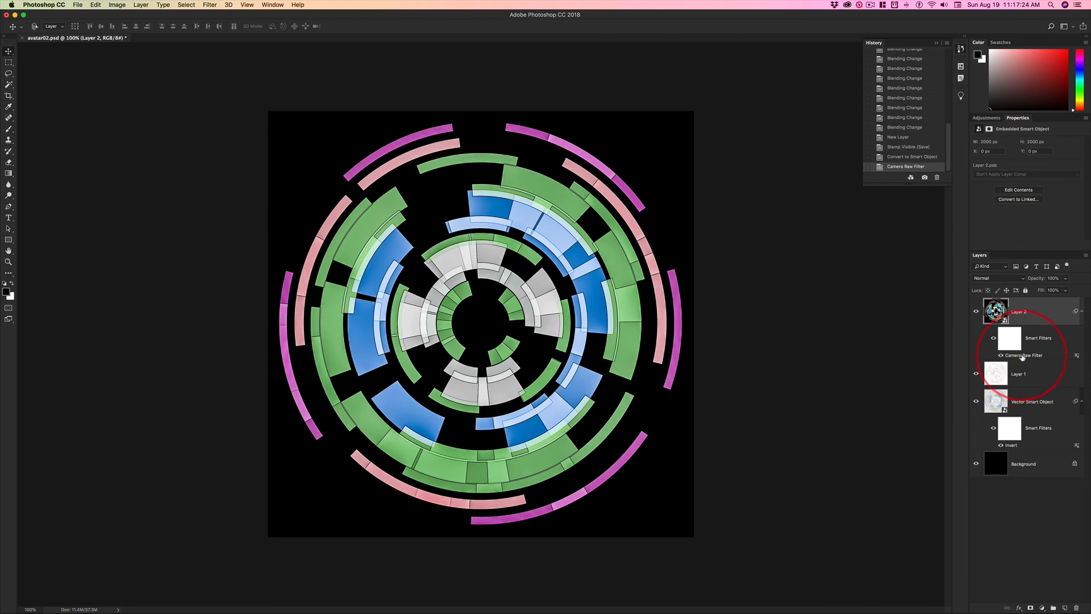
Step: Review the settings of Layer 2's Camera Raw smart filter, and compare the artwork with the filter off and on
{"action": "double_click", "coordinate": [1028, 358]}
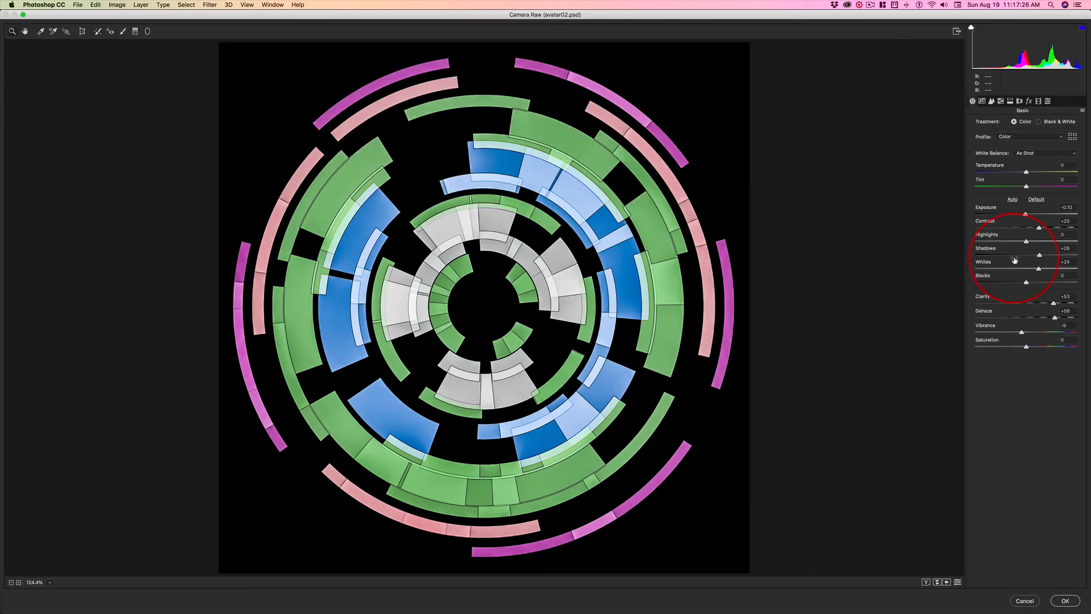
{"action": "left_click", "coordinate": [1033, 605]}
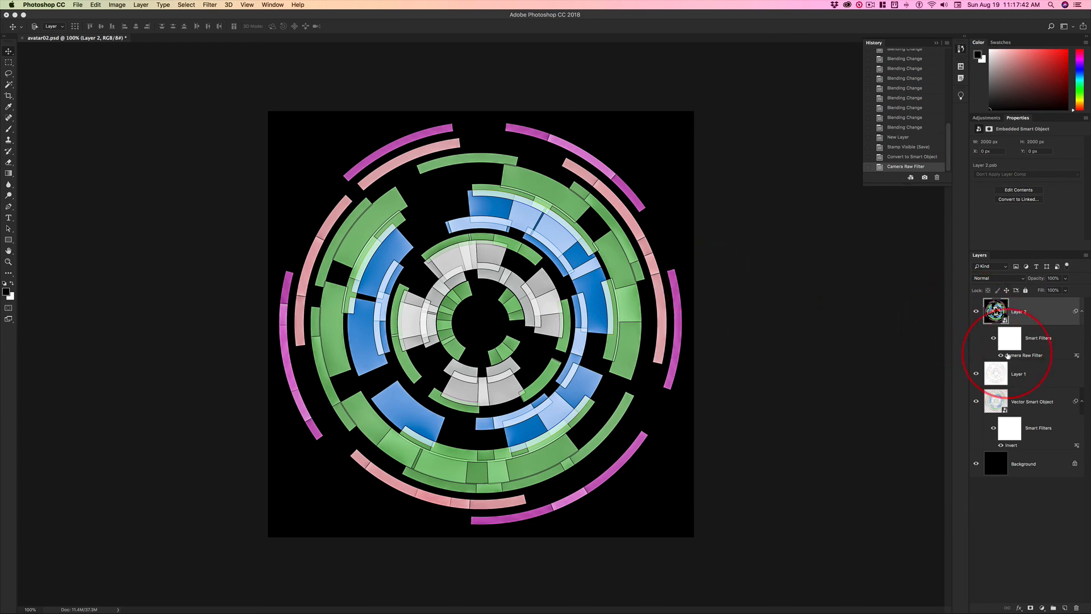
{"action": "left_click", "coordinate": [1002, 356]}
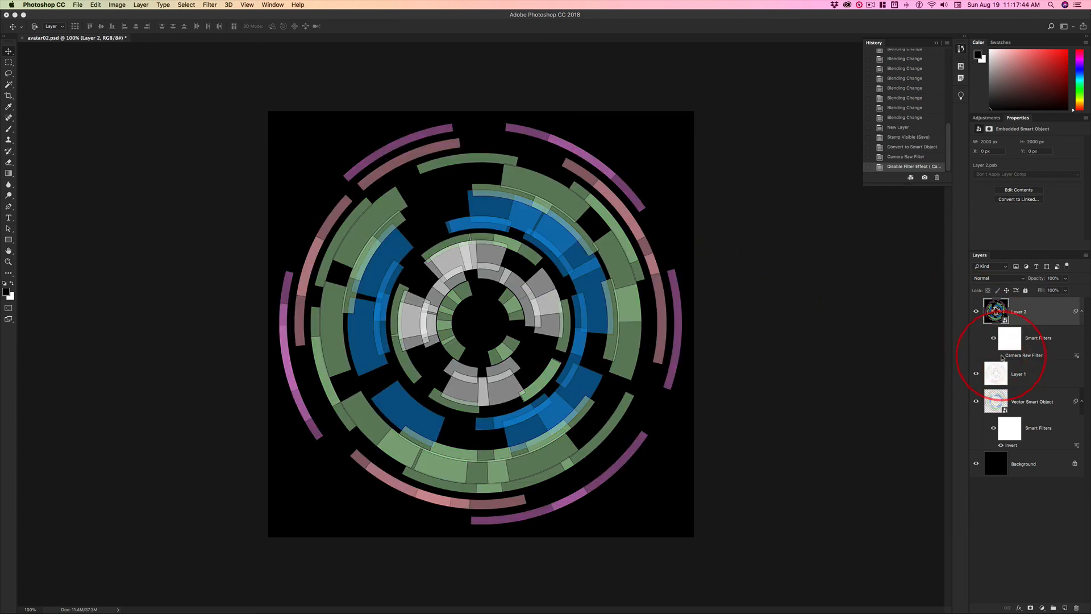
{"action": "left_click", "coordinate": [1002, 356]}
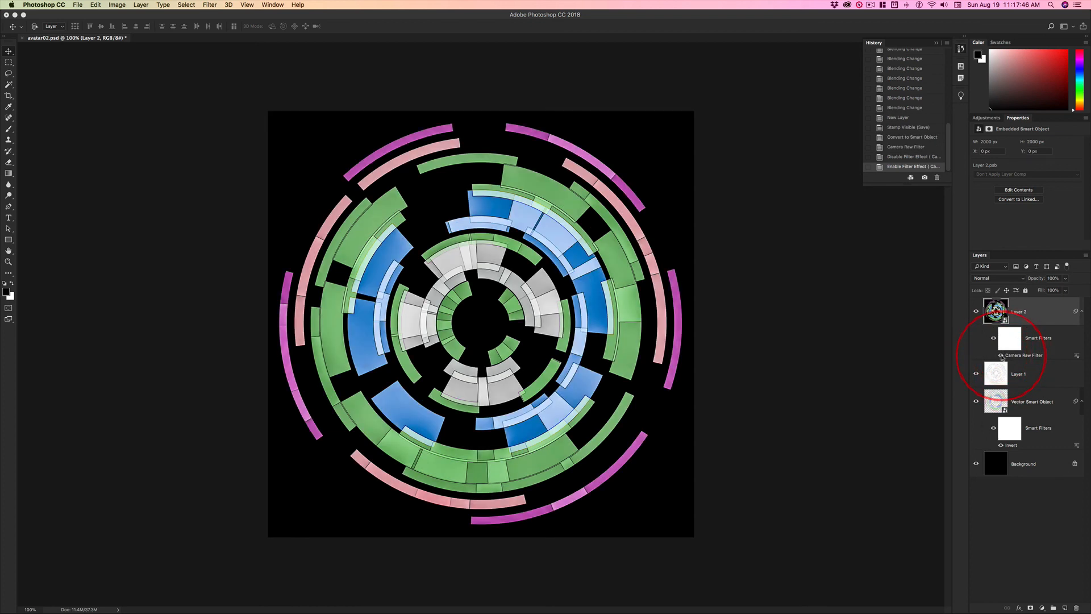
{"action": "left_click", "coordinate": [1001, 356]}
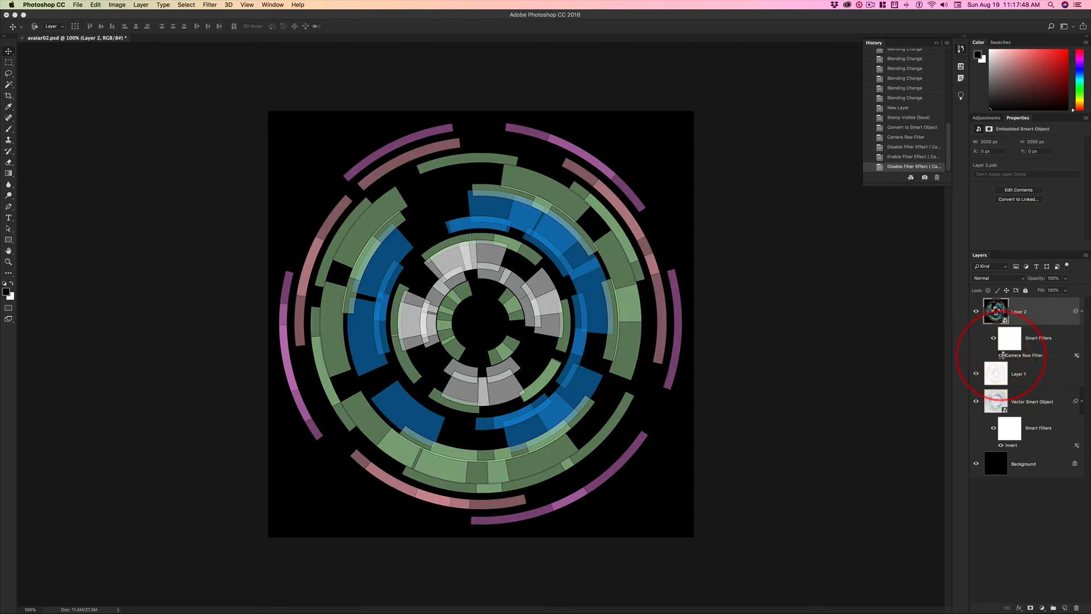
{"action": "left_click", "coordinate": [1002, 356]}
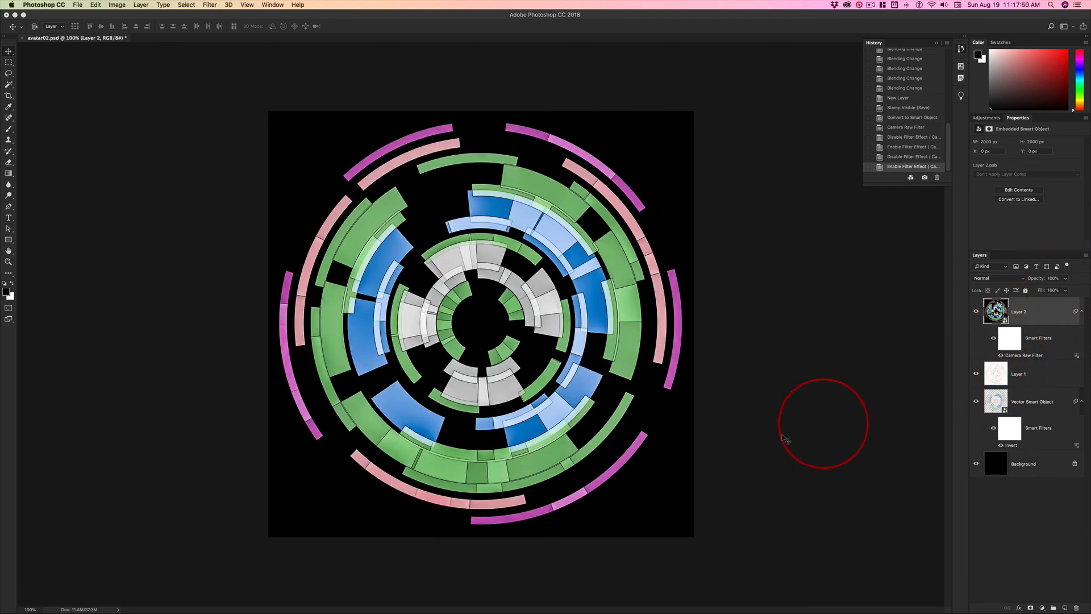